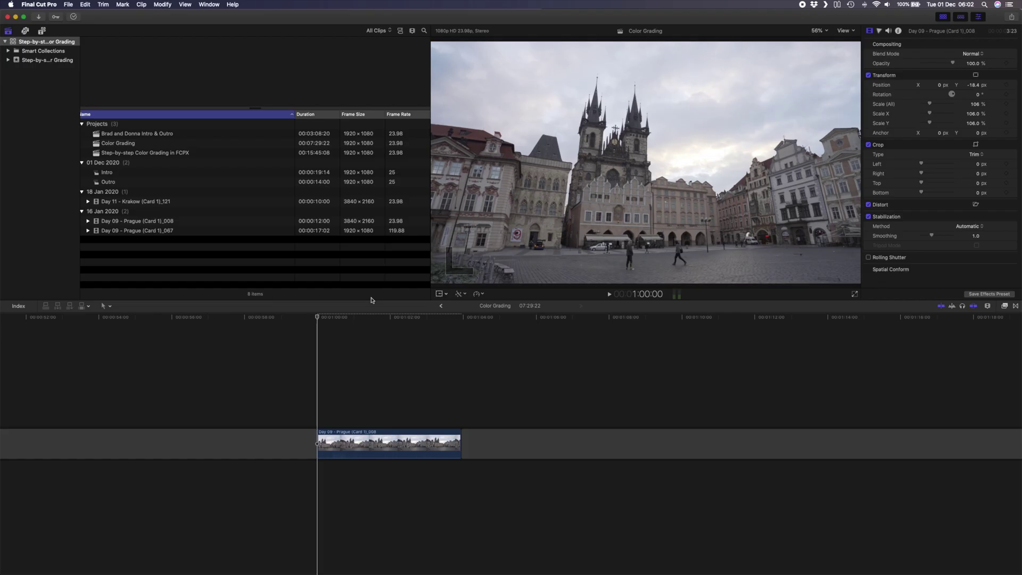
Switch to the Color & Effects workspace with Luma, RGB Overlay, Vectorscope and RGB Parade scopes.
left_click(209, 4)
mouse_move(224, 82)
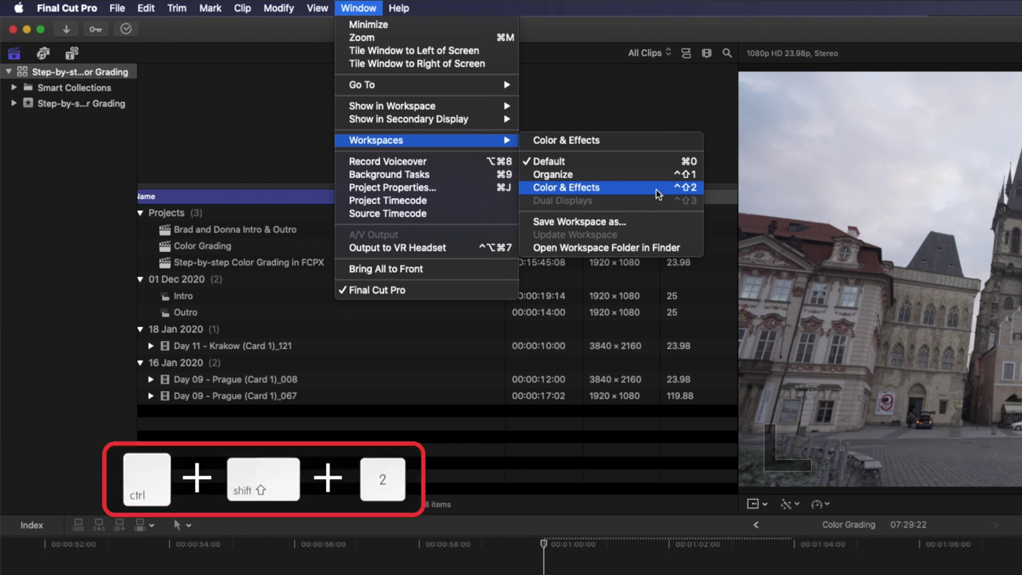
left_click(695, 189)
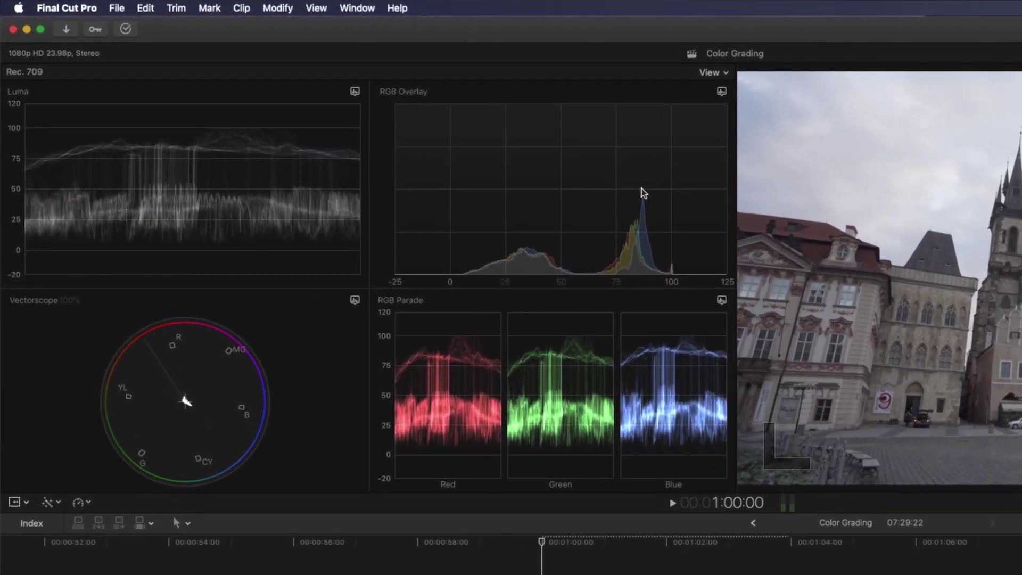
Arrange the scopes as one large Luma waveform above two smaller scopes.
left_click(727, 75)
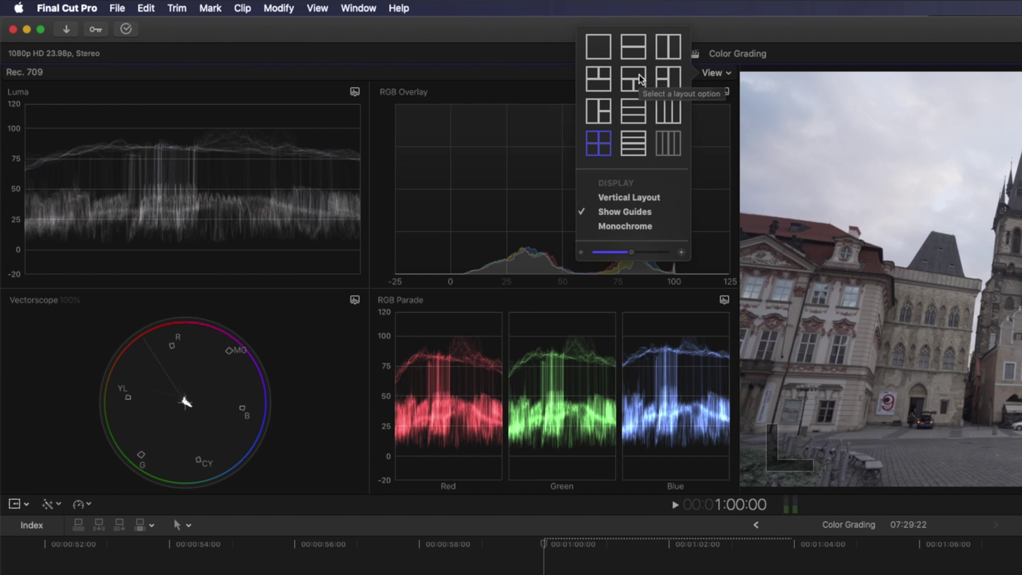
left_click(639, 77)
left_click(724, 92)
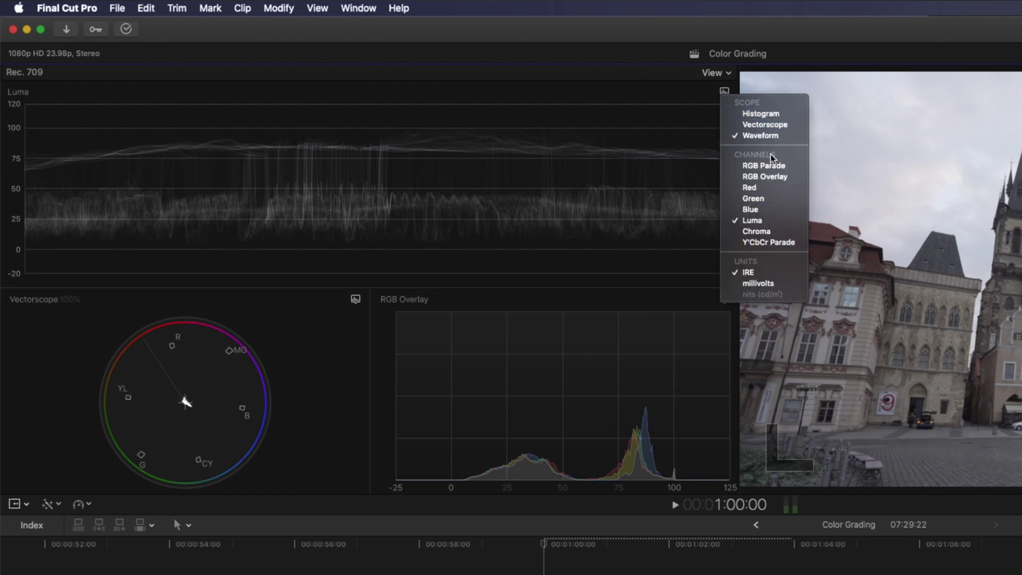
left_click(636, 80)
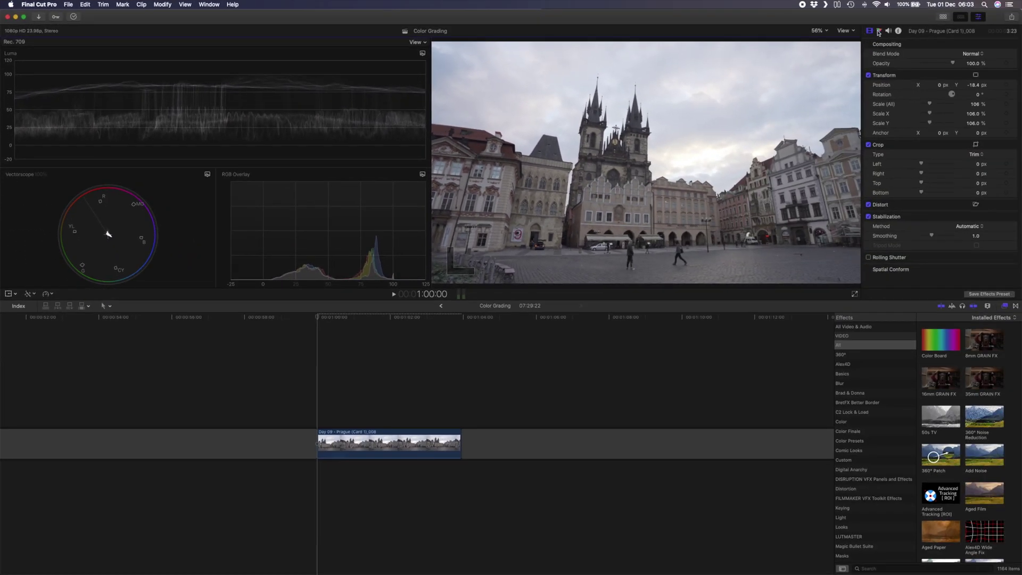
left_click(878, 32)
mouse_move(908, 114)
left_mouse_down()
mouse_move(908, 135)
mouse_move(908, 114)
left_mouse_up()
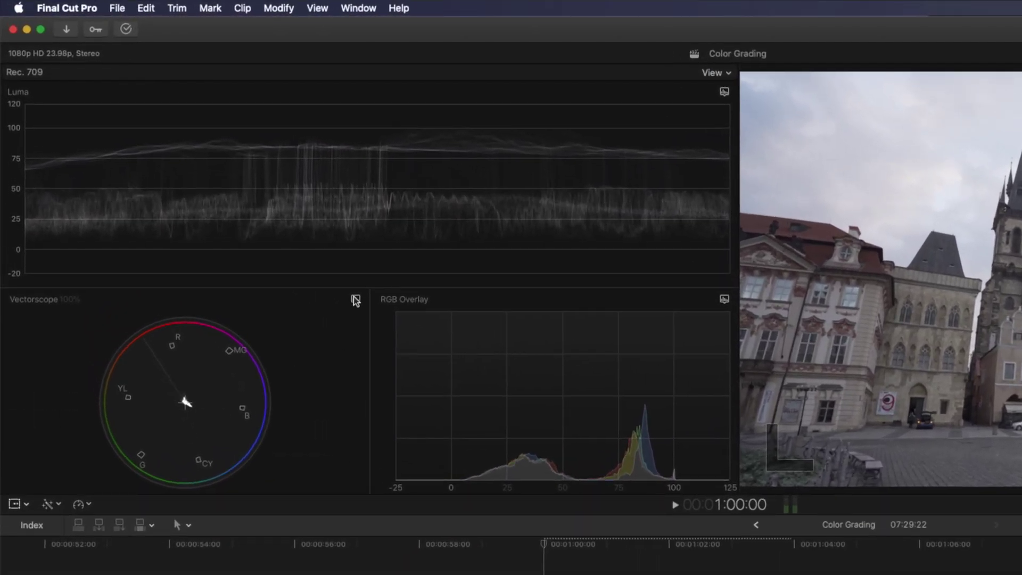
Set the Vectorscope to 133% scale and the lower-right scope to an RGB Overlay waveform.
left_click(355, 300)
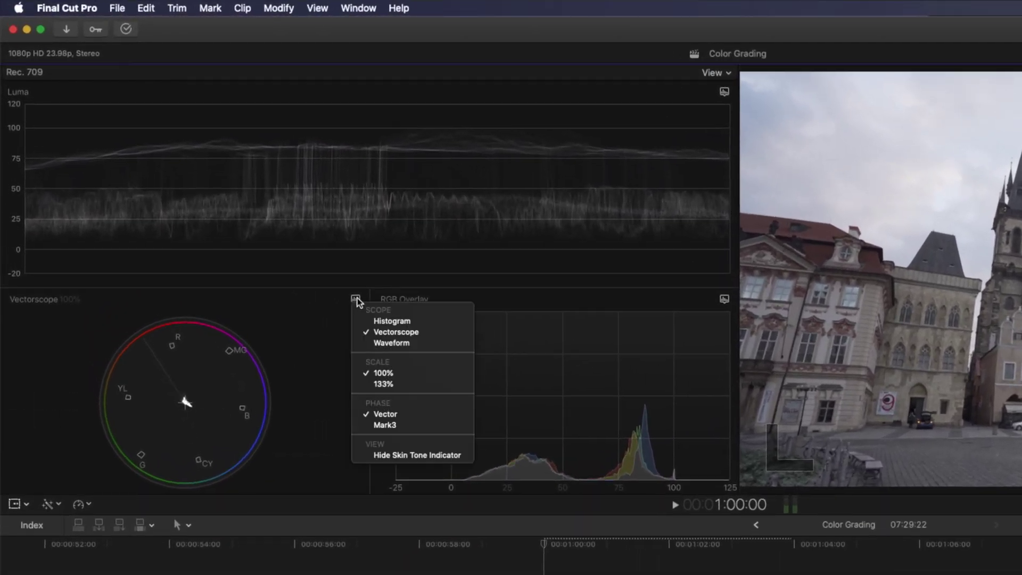
left_click(411, 385)
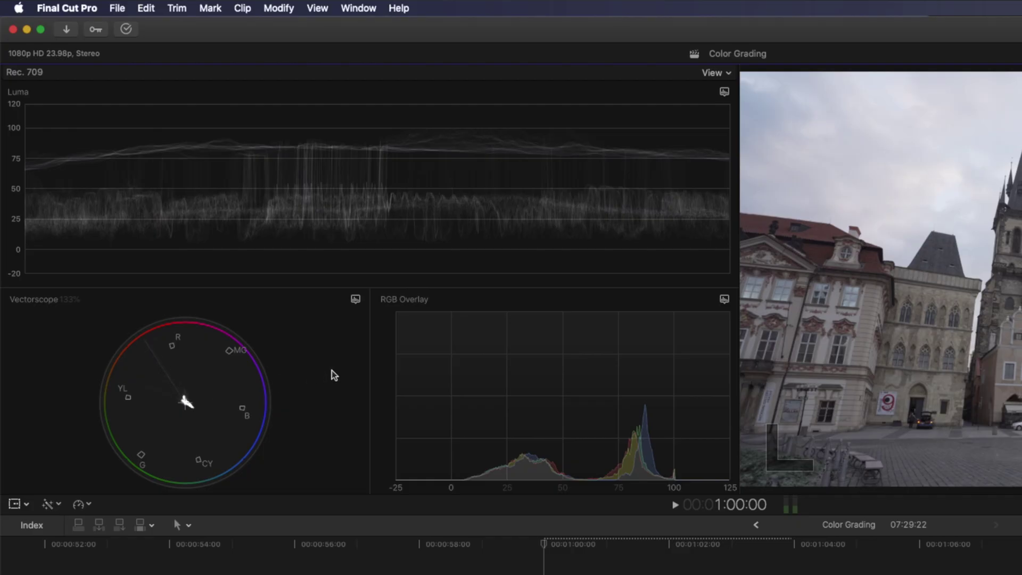
left_click(725, 300)
left_click(760, 343)
left_click(725, 300)
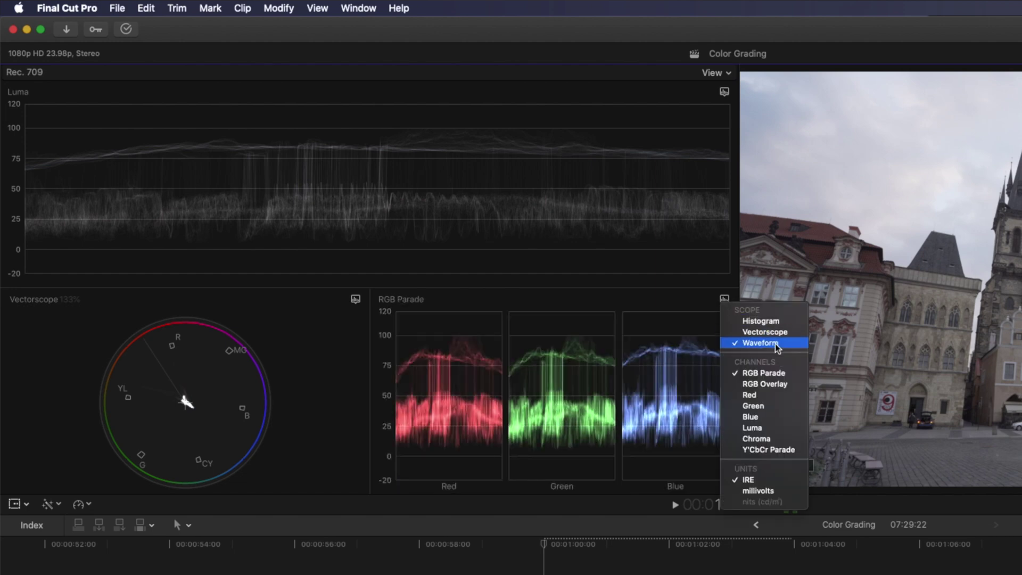
left_click(765, 384)
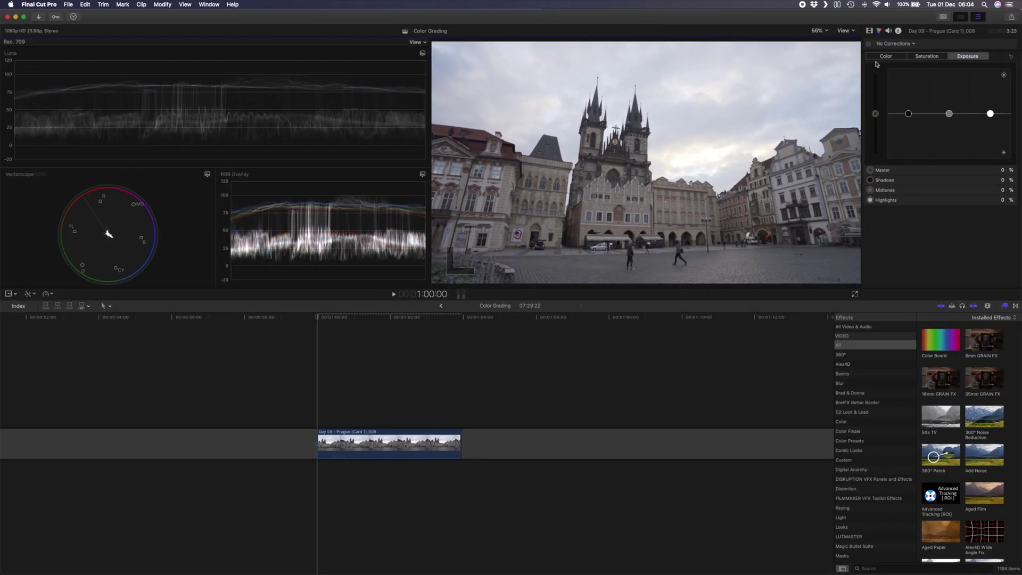
left_click(884, 57)
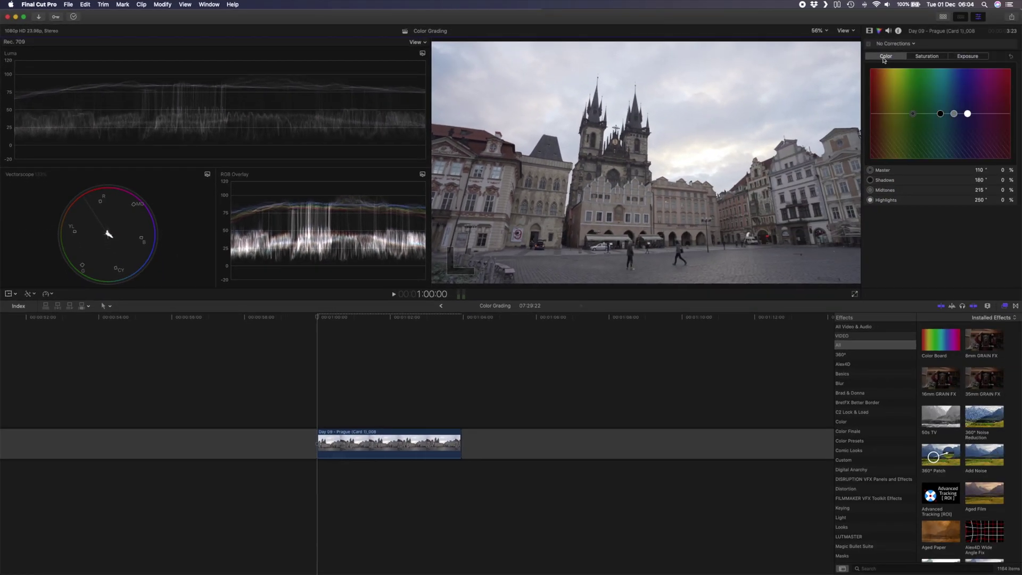
left_click_drag(967, 114, 961, 88)
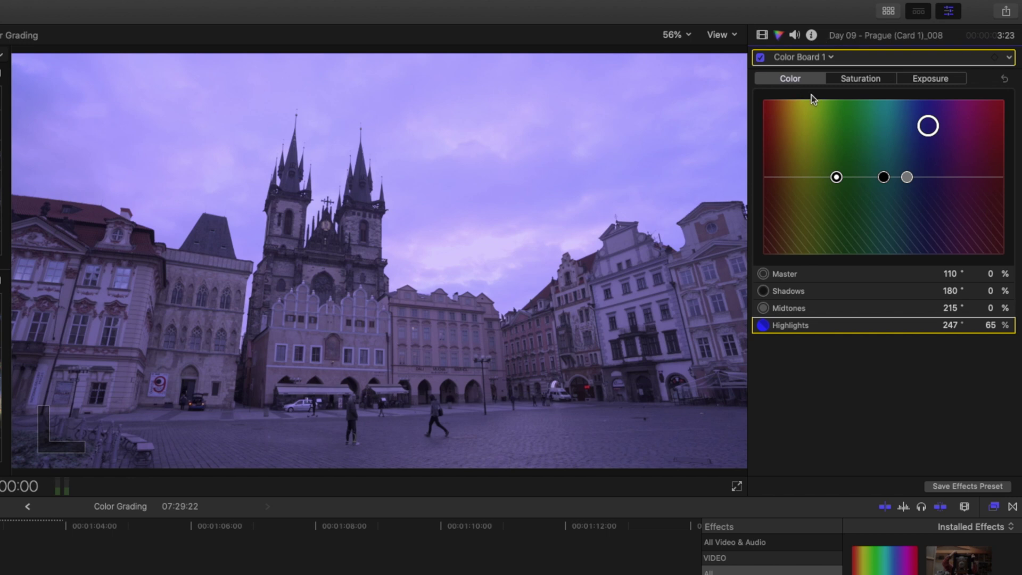
key("Delete")
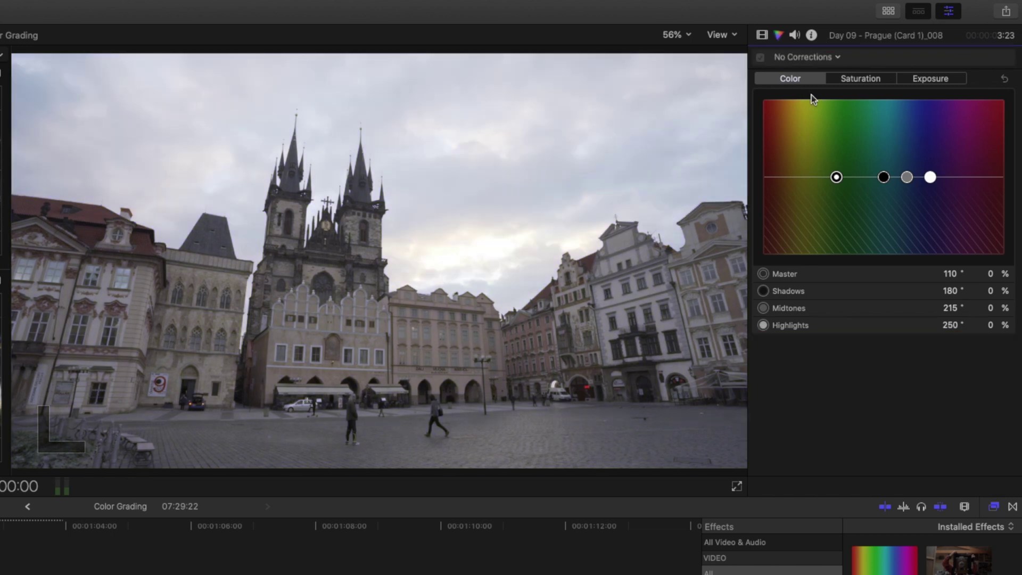
left_click(835, 58)
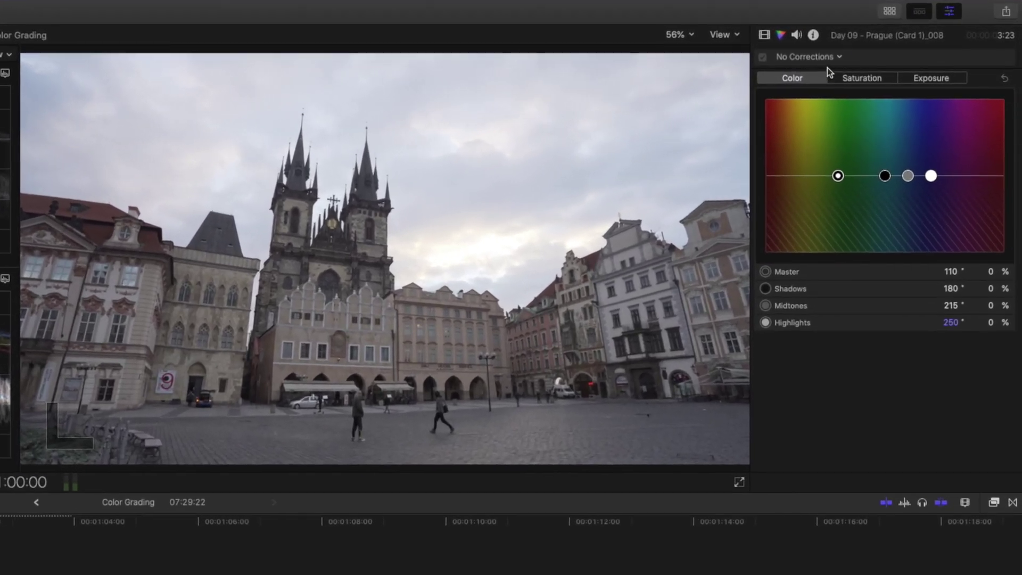
Add a Color Wheels 1 correction to the Prague clip and toggle it off and on to compare.
left_click(906, 43)
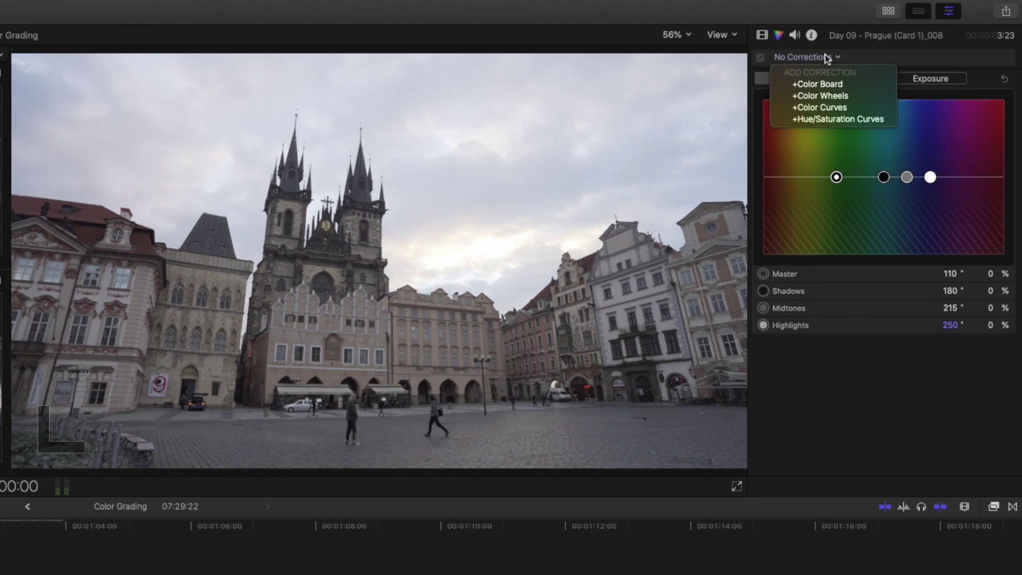
left_click(851, 94)
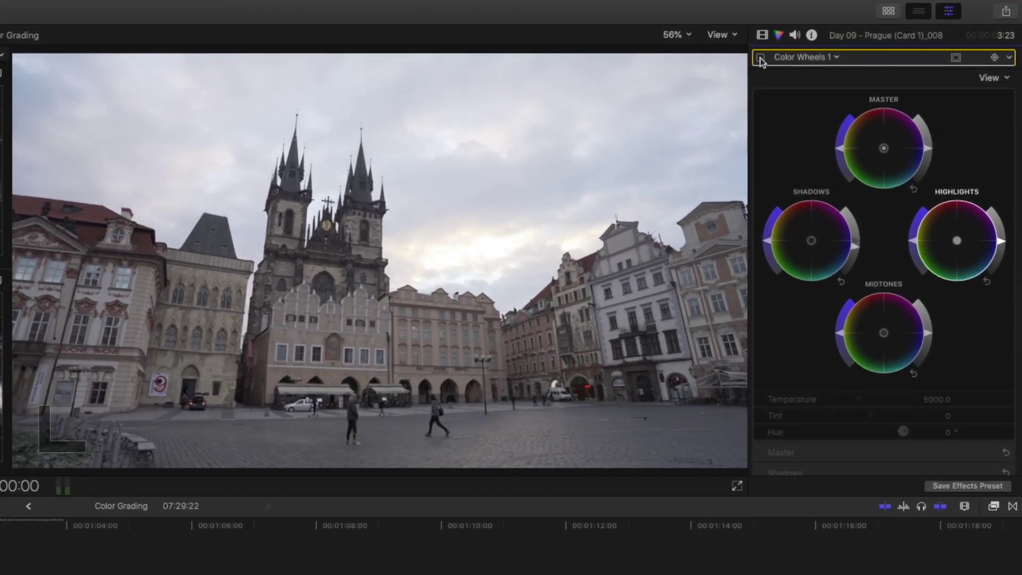
left_click(868, 44)
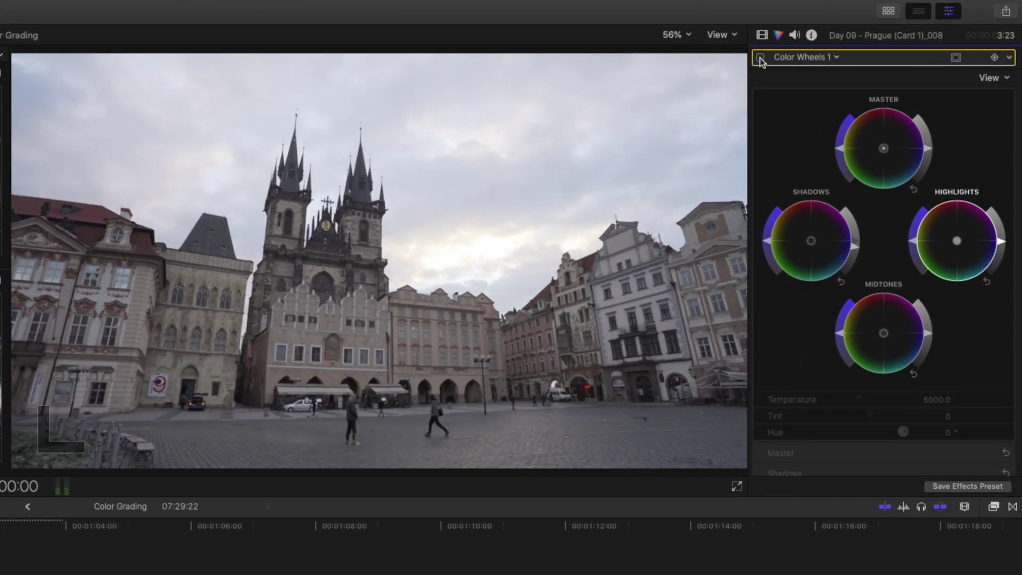
left_click(760, 58)
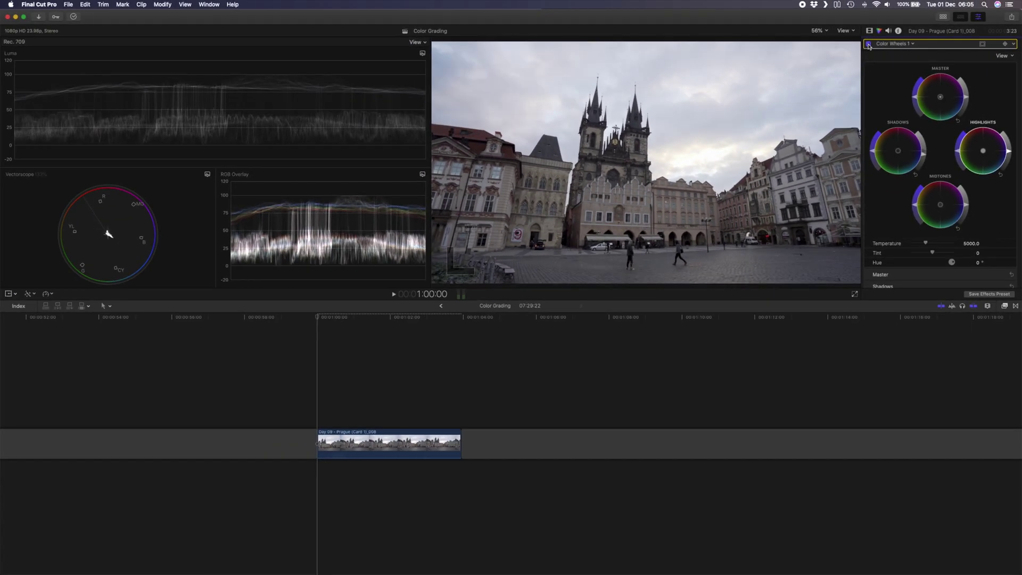
left_click(868, 45)
left_click(869, 44)
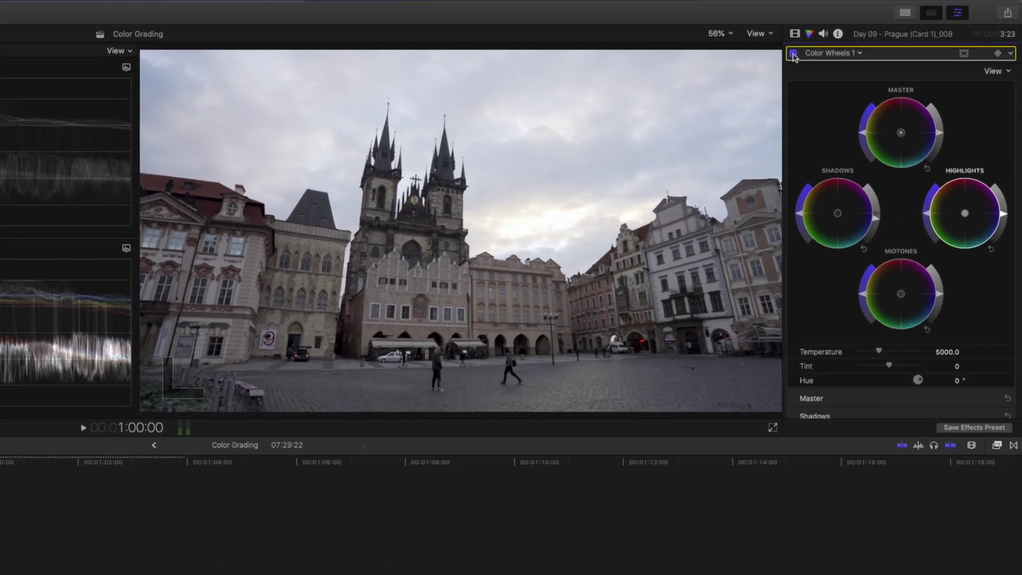
Add a Color Curves 1 correction and place low and high control points on its Luma curve.
left_click(839, 55)
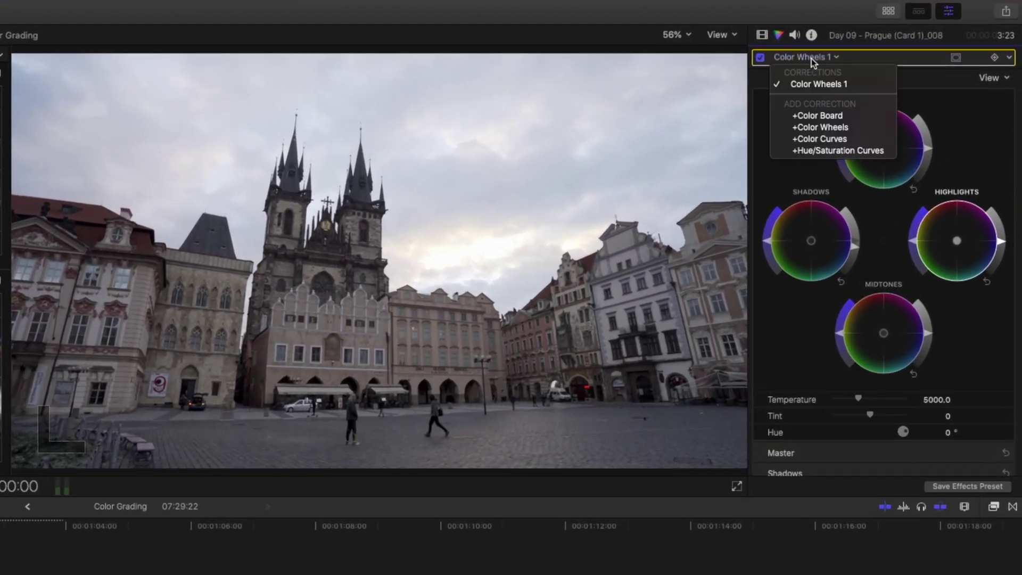
left_click(880, 139)
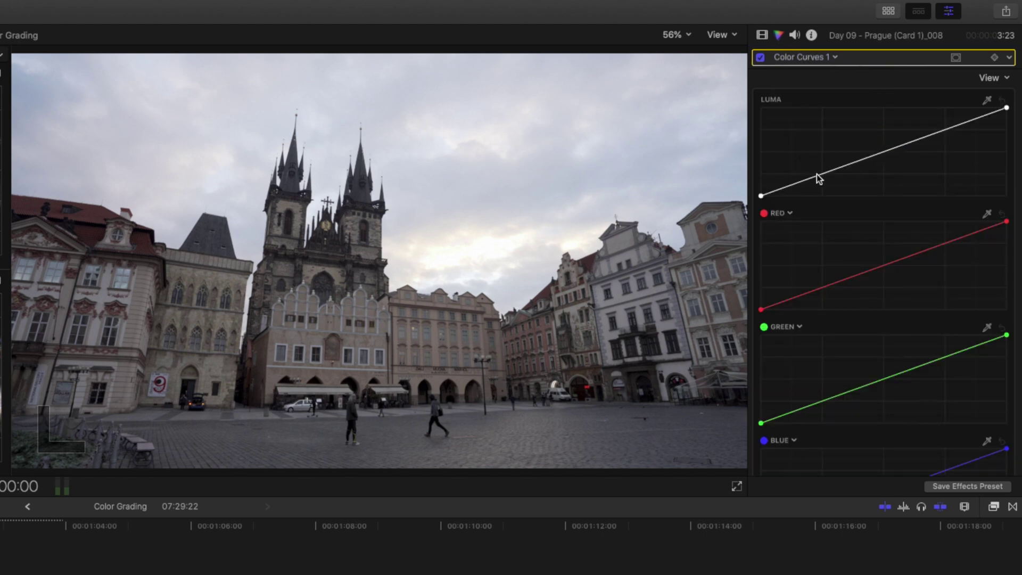
left_click(823, 174)
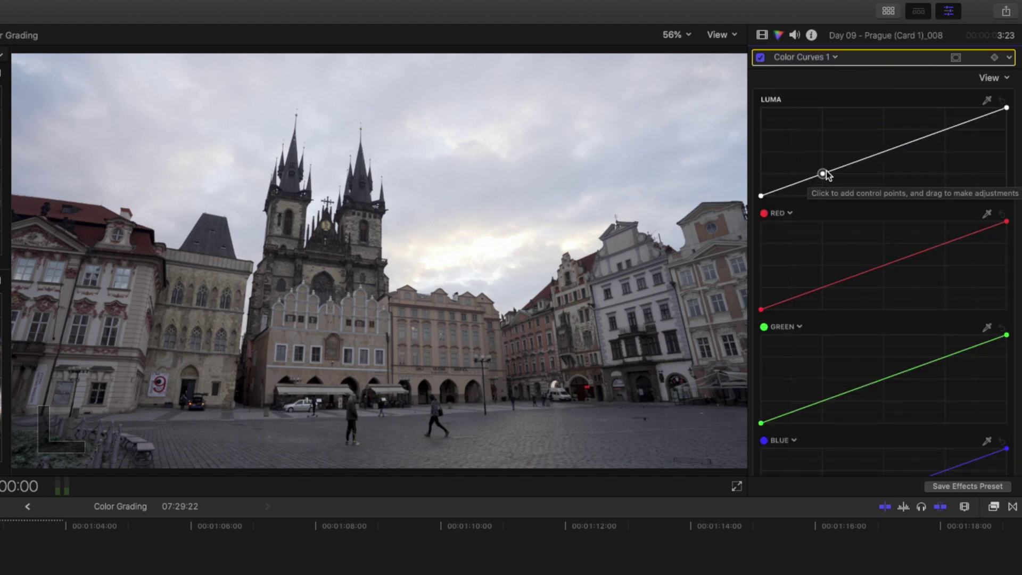
left_click(937, 132)
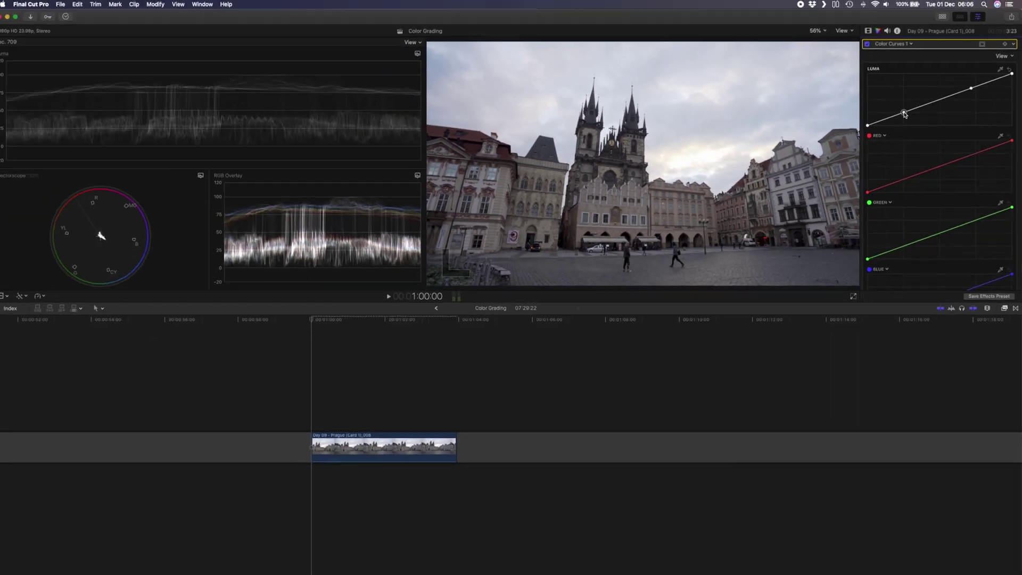
left_click(847, 156)
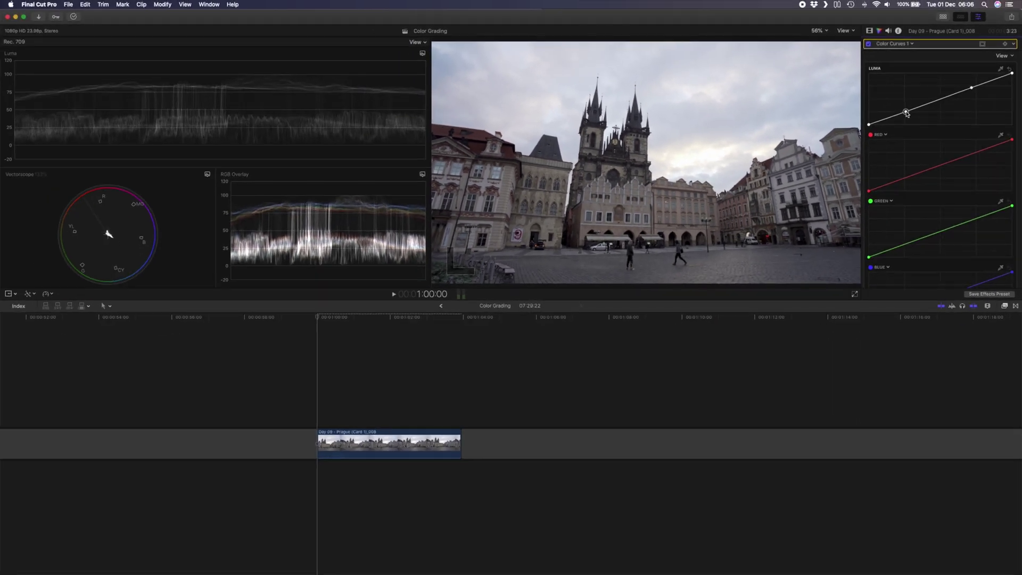
left_click(970, 88)
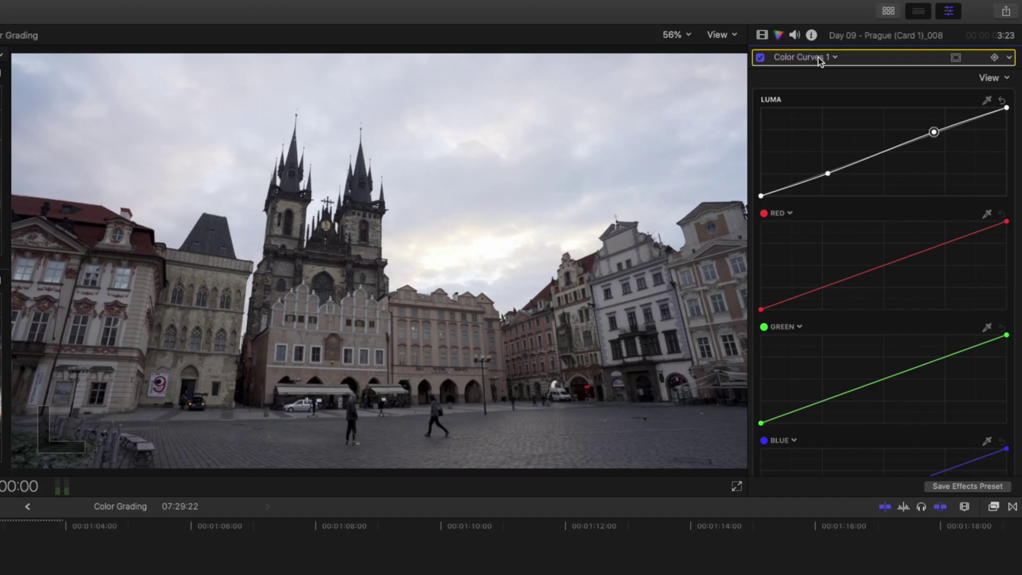
left_click(820, 58)
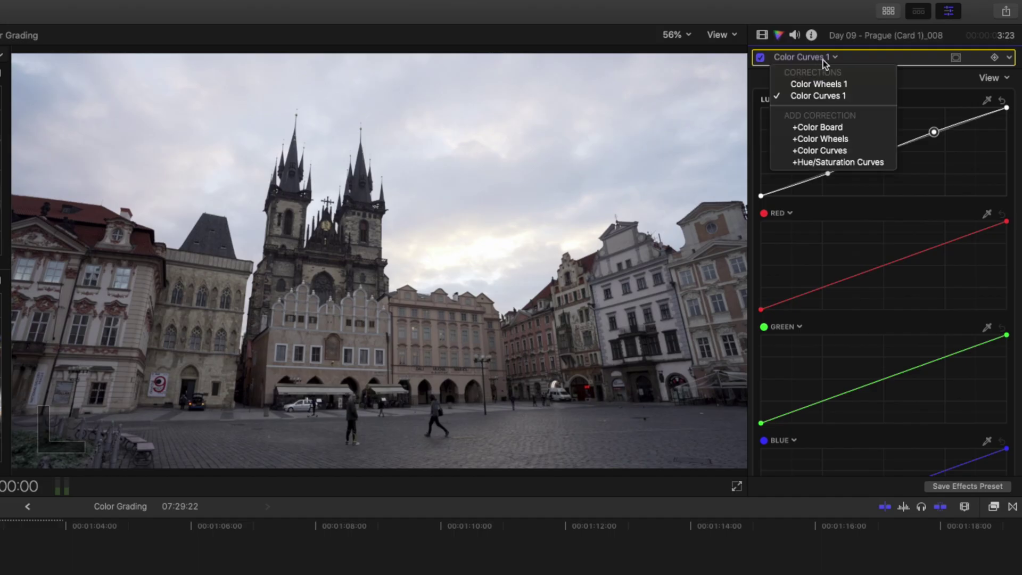
Add Color Wheels 2 with Temperature 6220.0 and Tint 4.0, toggling it off and on to compare.
left_click(861, 134)
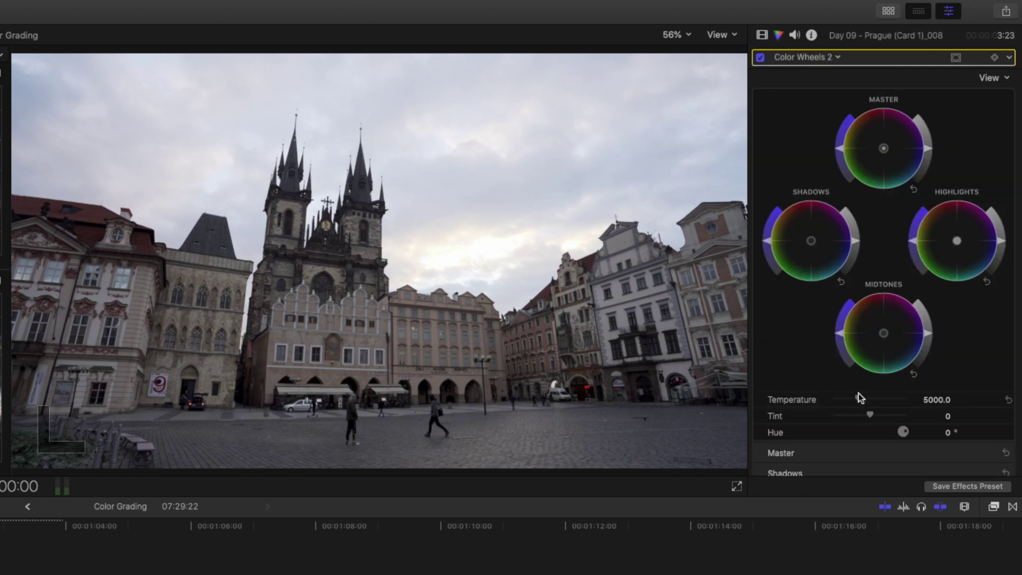
mouse_move(858, 397)
left_mouse_down()
mouse_move(849, 398)
mouse_move(874, 399)
left_mouse_up()
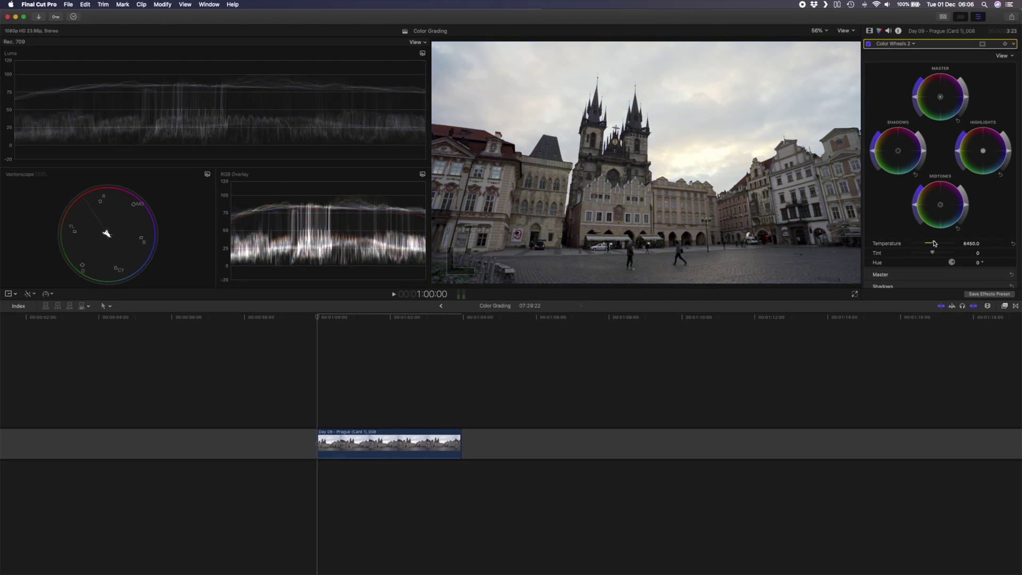
left_click_drag(934, 243, 919, 242)
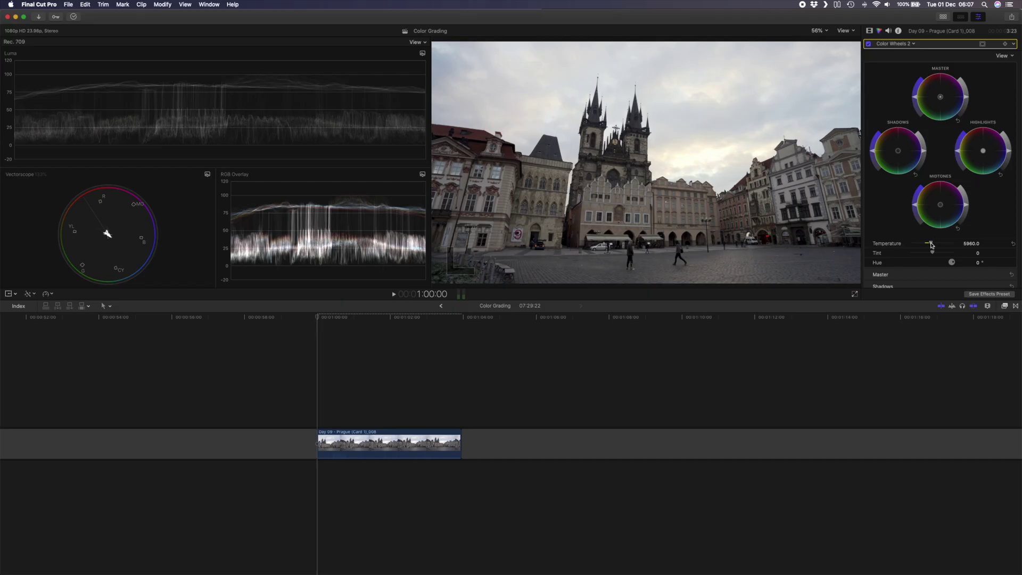
left_click_drag(932, 245, 931, 245)
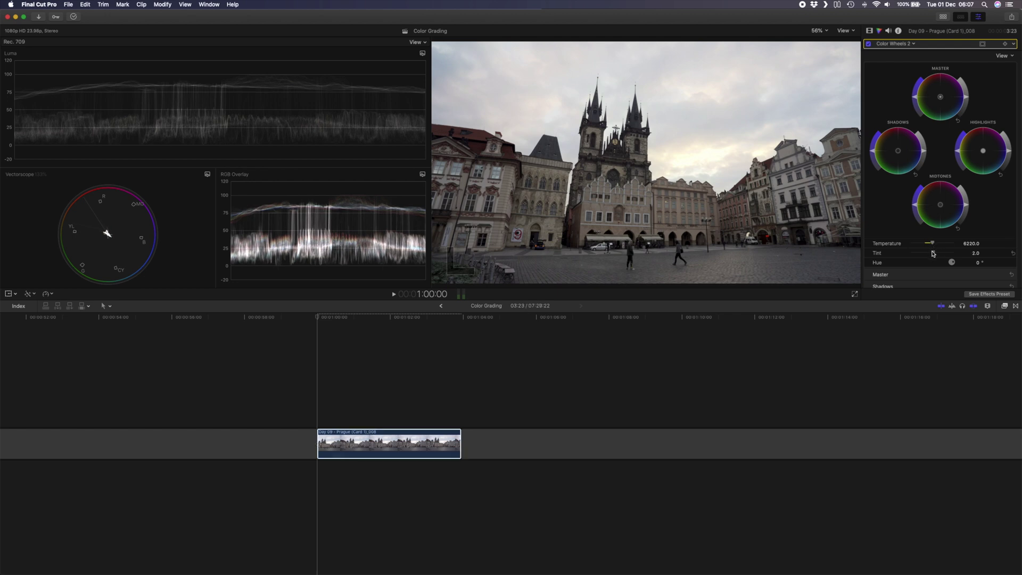
left_click_drag(934, 254, 934, 254)
left_click(869, 44)
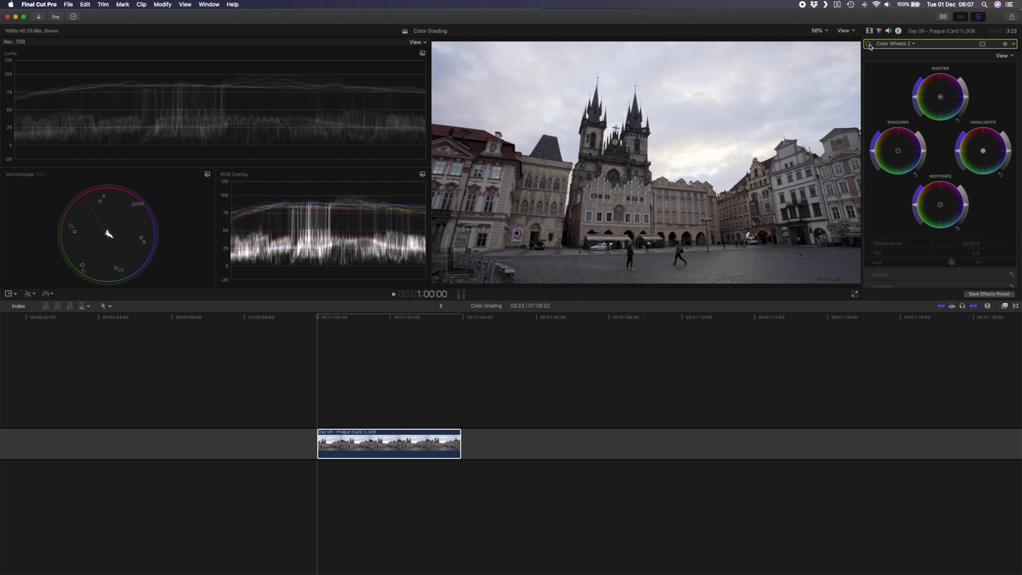
left_click(869, 44)
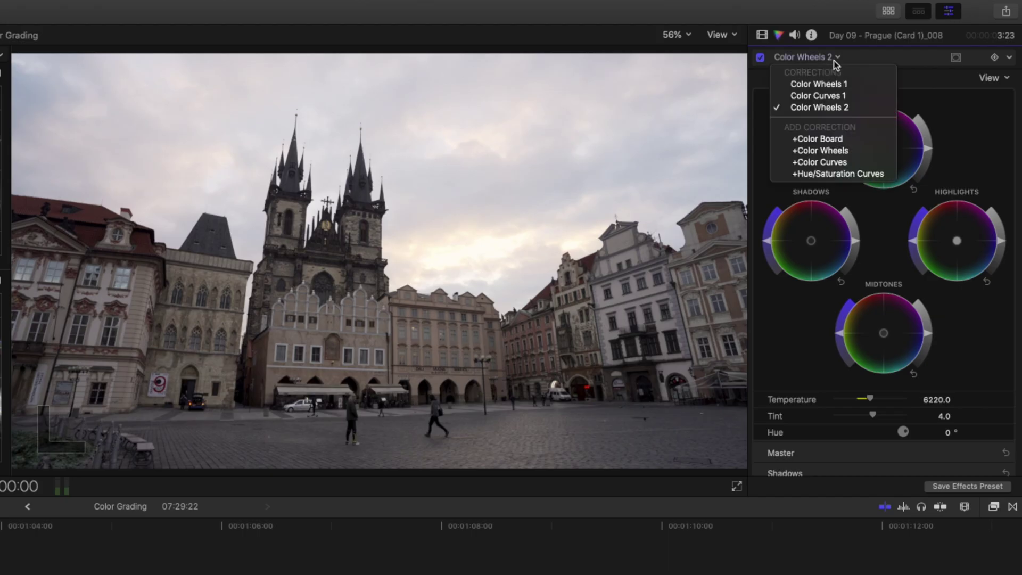
Add Color Wheels 3 with a color mask sampled from the square's cobblestones.
left_click(850, 150)
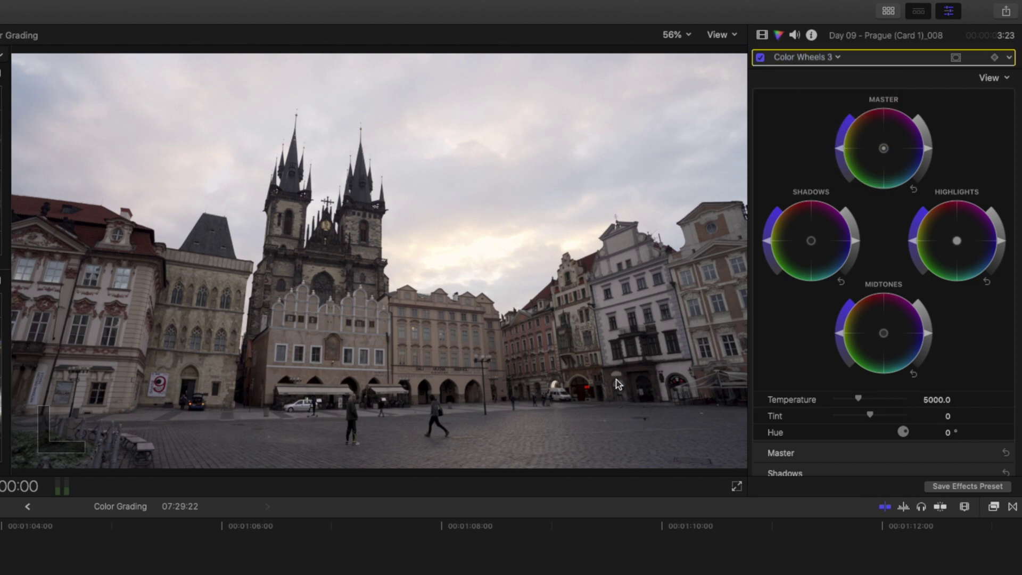
left_click(956, 58)
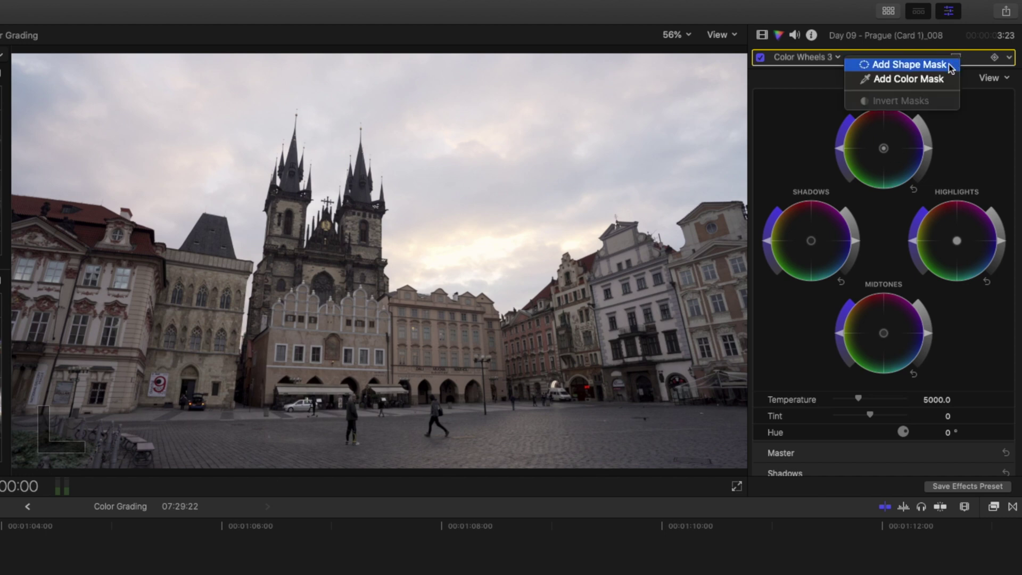
left_click(942, 80)
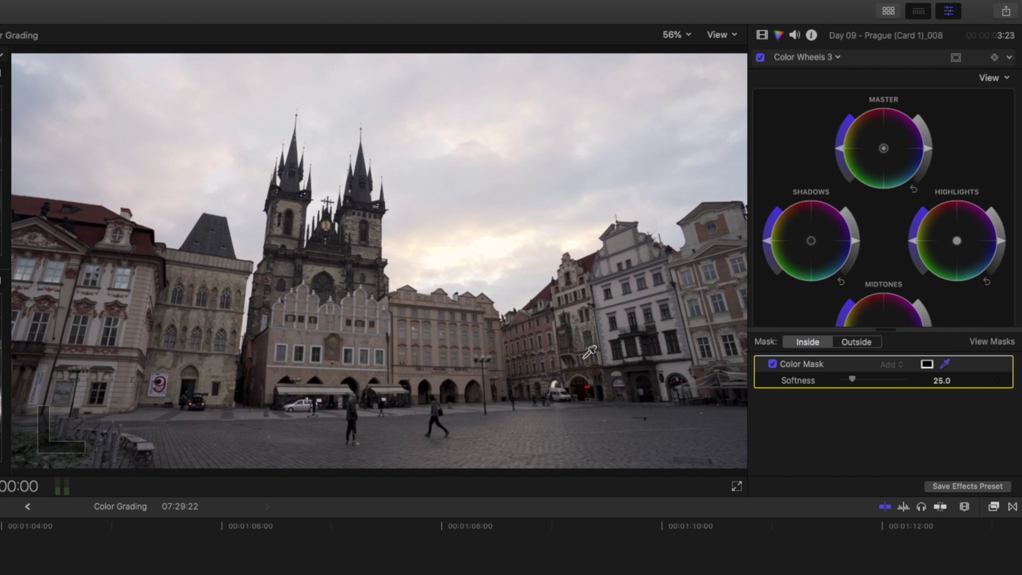
left_click_drag(269, 443, 289, 448)
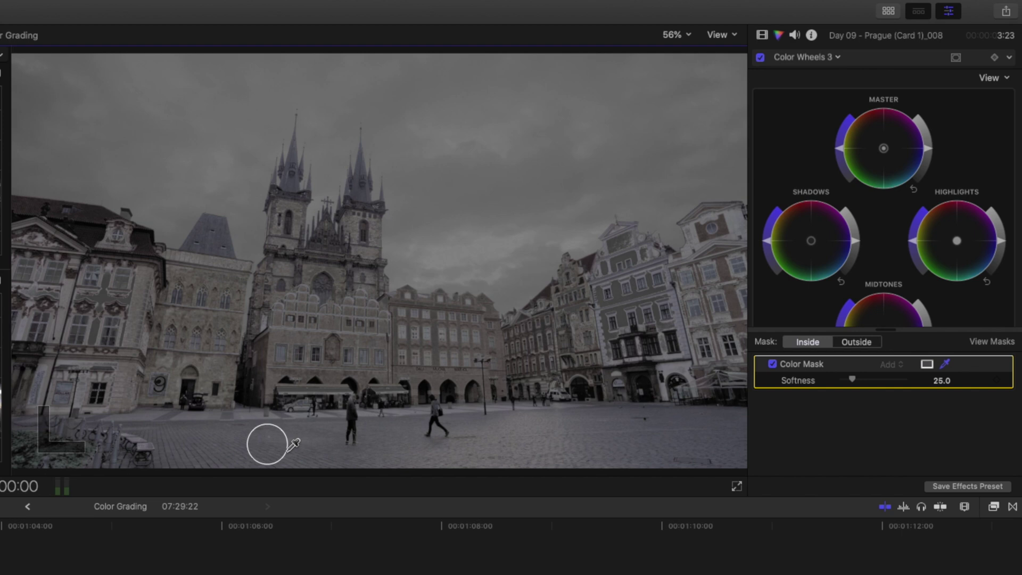
left_click_drag(289, 449, 288, 451)
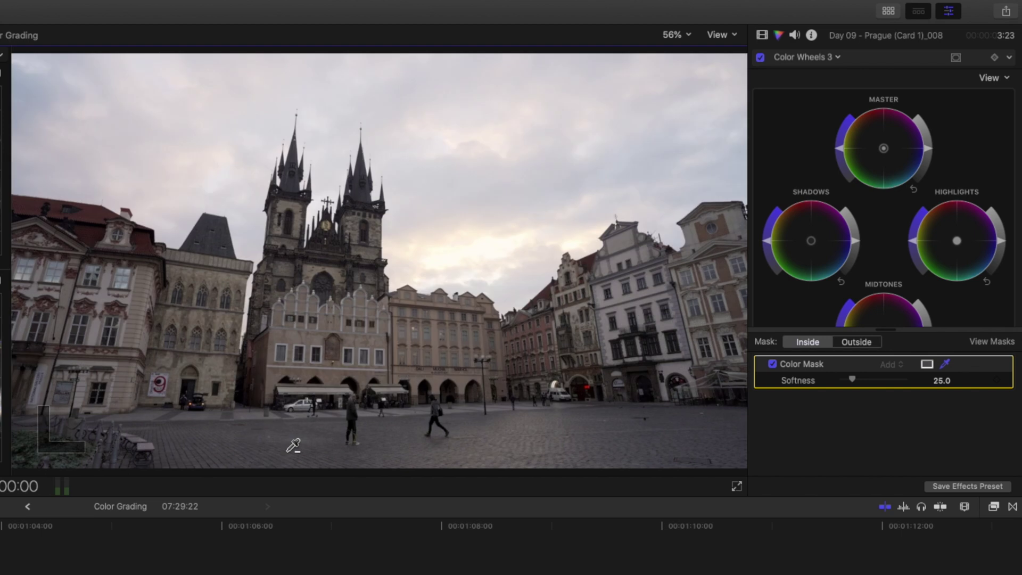
mouse_move(238, 443)
left_mouse_down()
mouse_move(227, 448)
mouse_move(245, 452)
left_mouse_up()
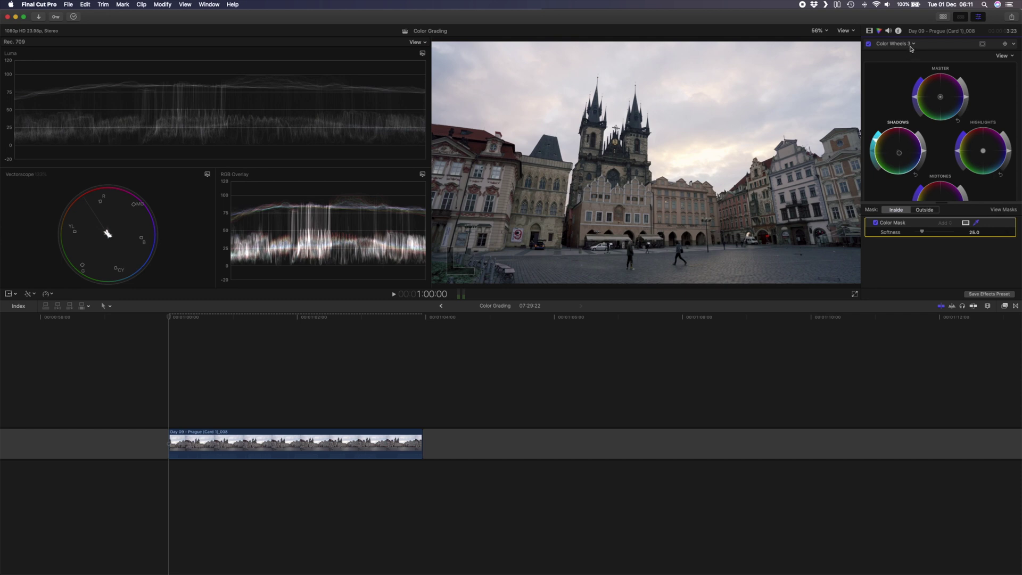
left_click(910, 47)
Add Color Wheels 4 with a sky color mask and push its Highlights toward orange.
left_click(912, 105)
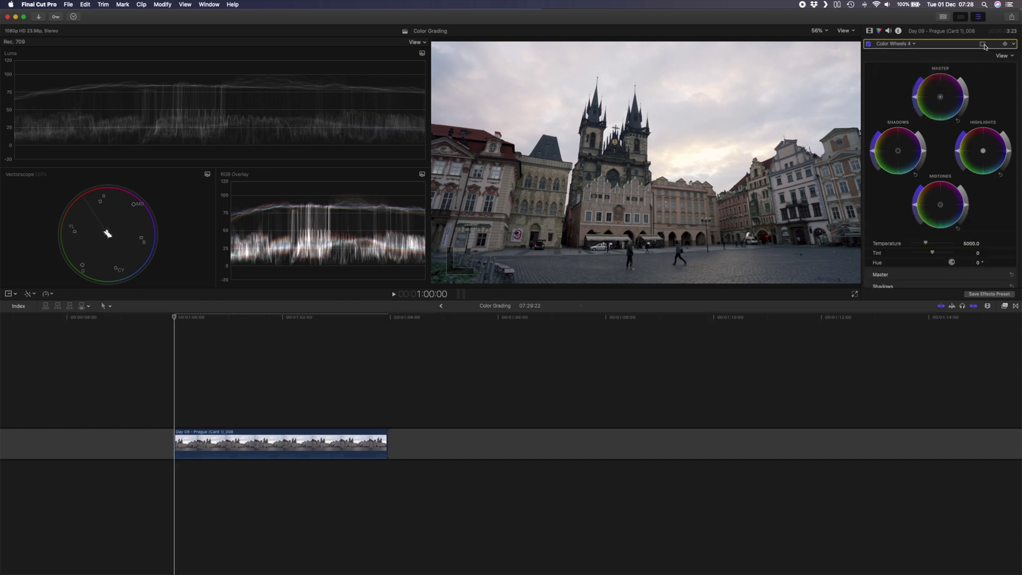
left_click(983, 45)
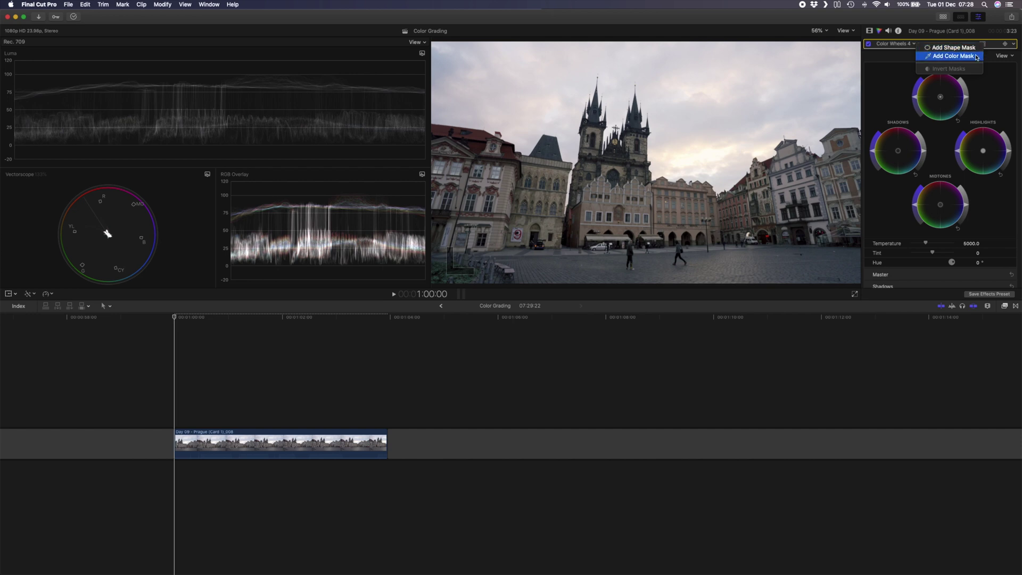
left_click(945, 57)
left_click_drag(687, 105, 707, 103)
left_click_drag(444, 86, 466, 89)
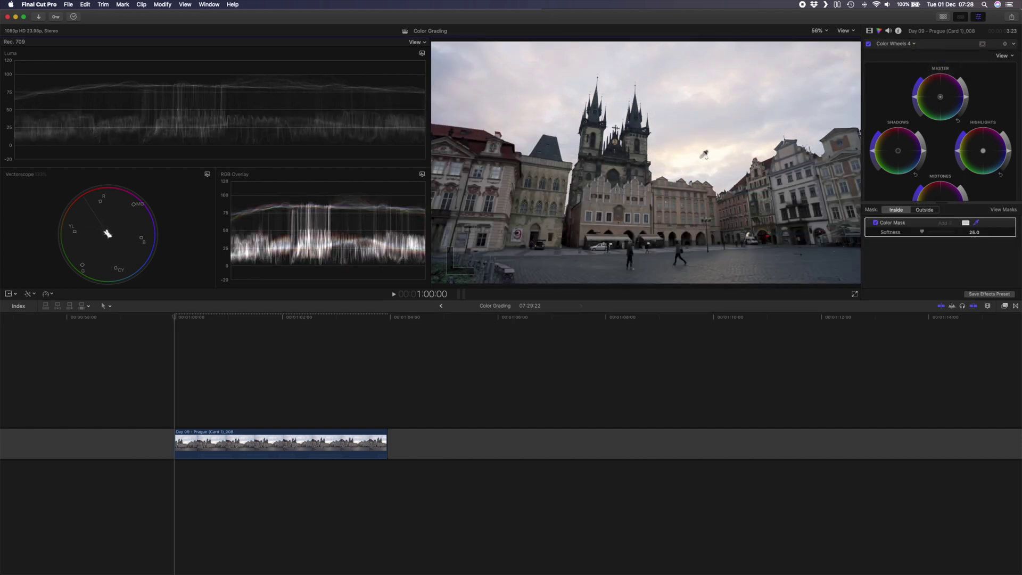
left_click_drag(704, 154, 713, 157)
left_click_drag(985, 156, 977, 150)
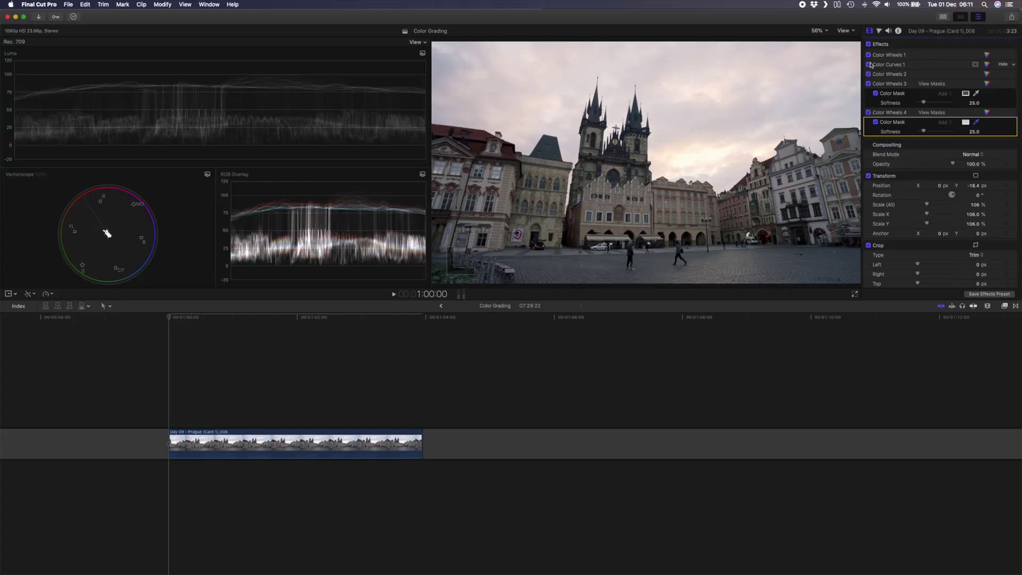
Turn the clip's effects off and on twice to compare the graded and original image.
left_click(868, 45)
left_click(869, 44)
left_click(869, 44)
left_click(869, 45)
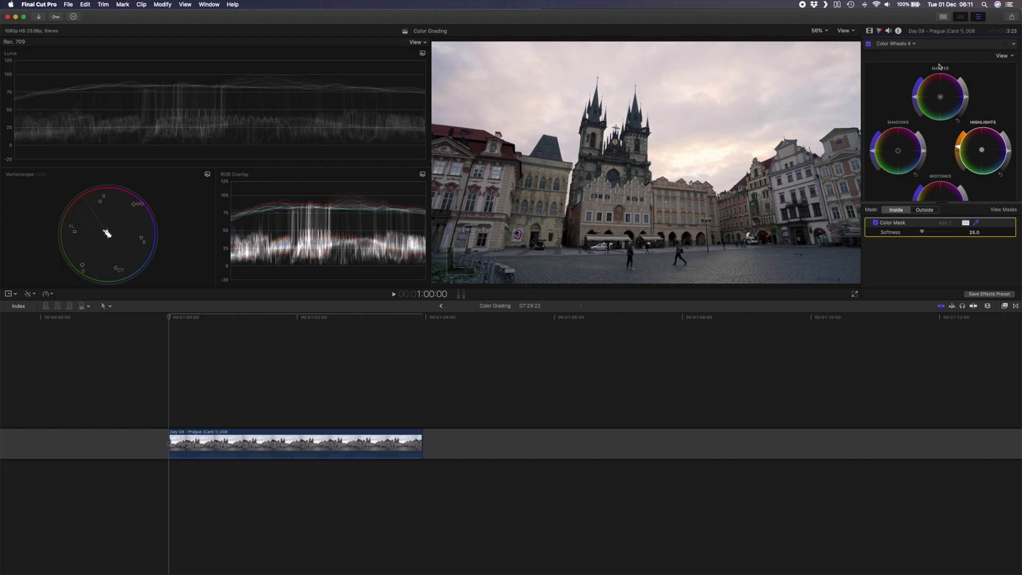
Add Color Curves 2 and bend its Luma curve down to darken the tones.
left_click(895, 44)
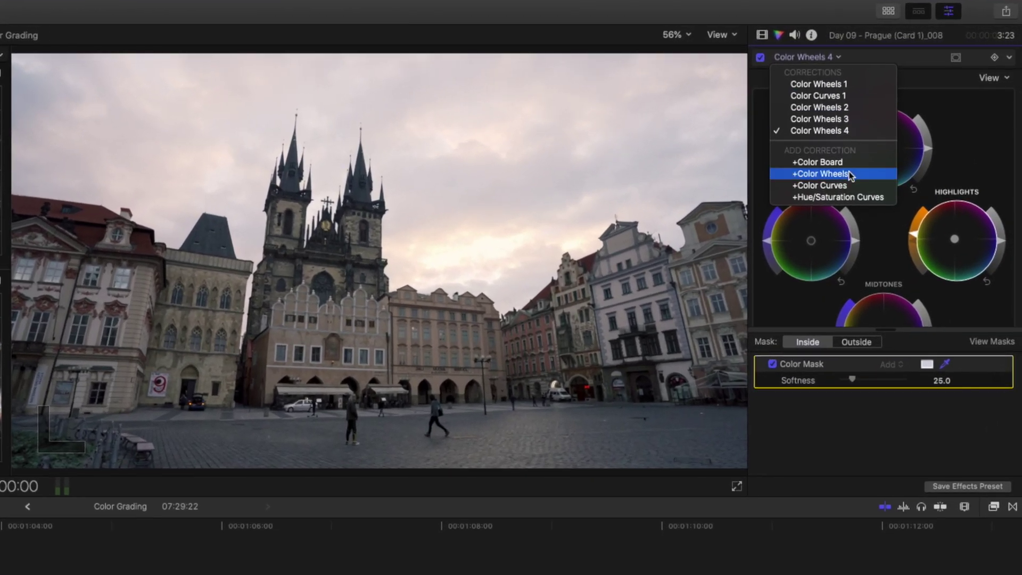
left_click(852, 184)
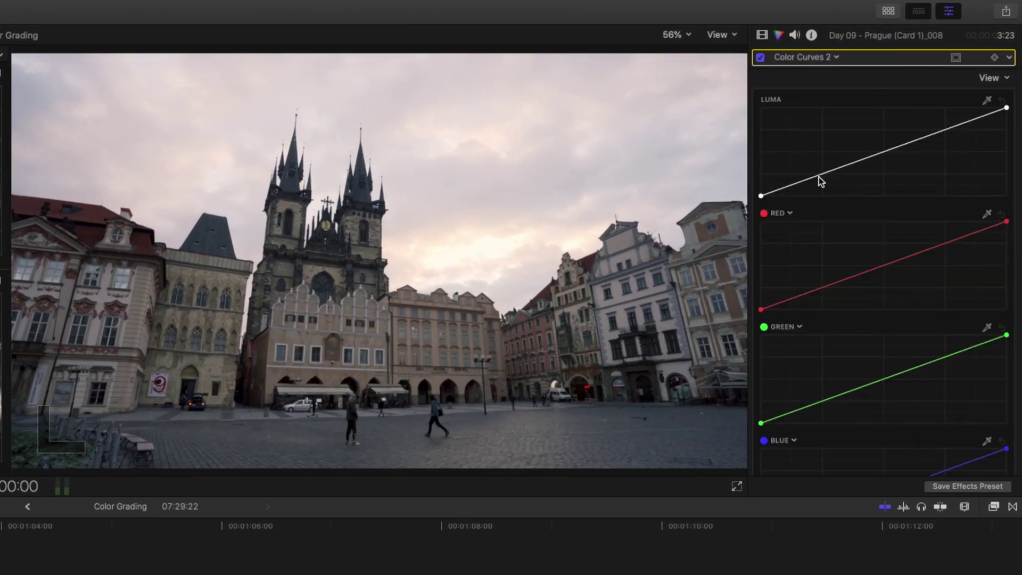
left_click_drag(822, 176, 832, 172)
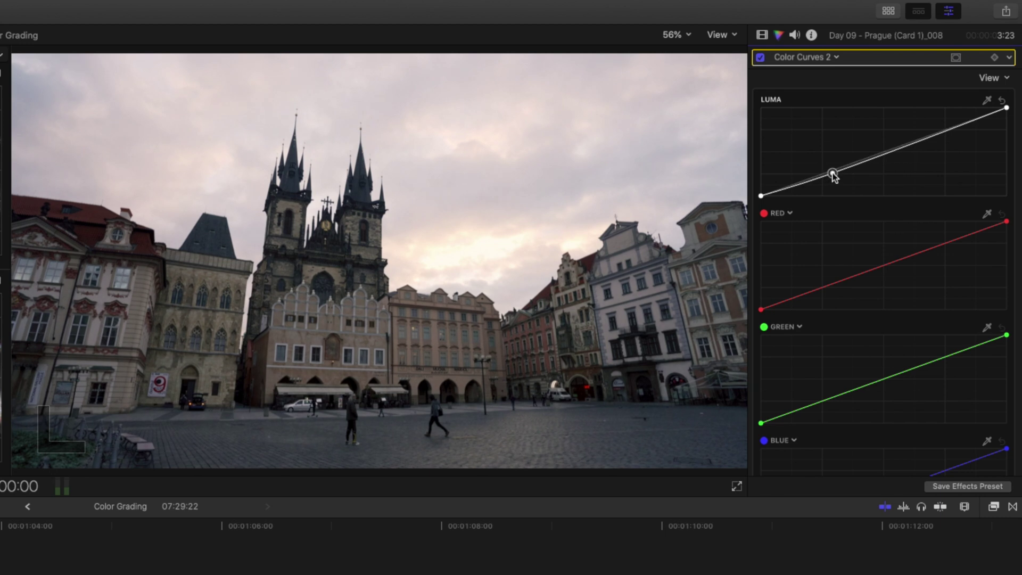
left_click_drag(919, 145, 941, 143)
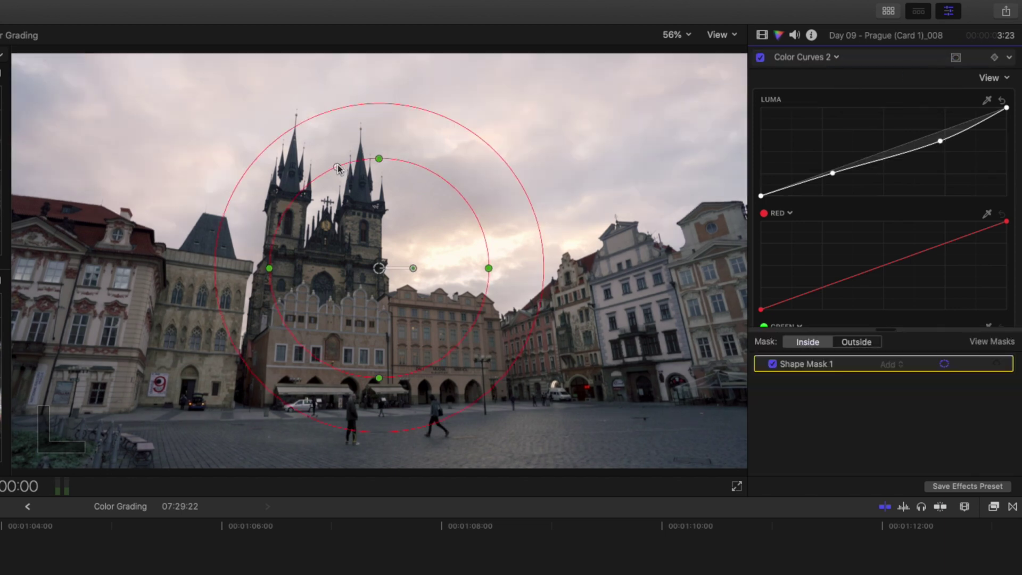
Add a rectangular shape mask wider than the frame and move it up over the sky.
left_click_drag(301, 190, 229, 181)
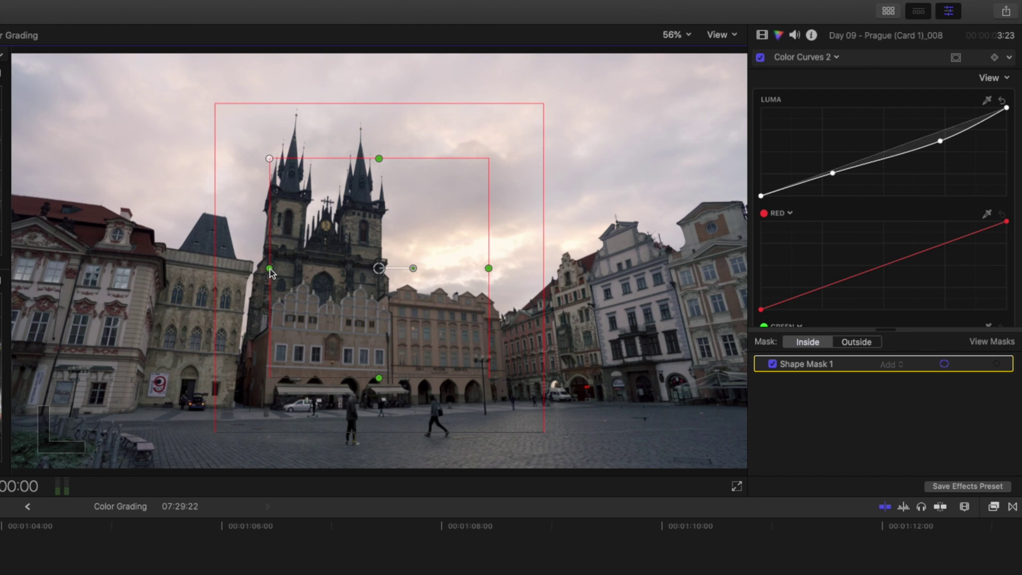
left_click_drag(269, 268, 6, 269)
left_click_drag(379, 268, 379, 64)
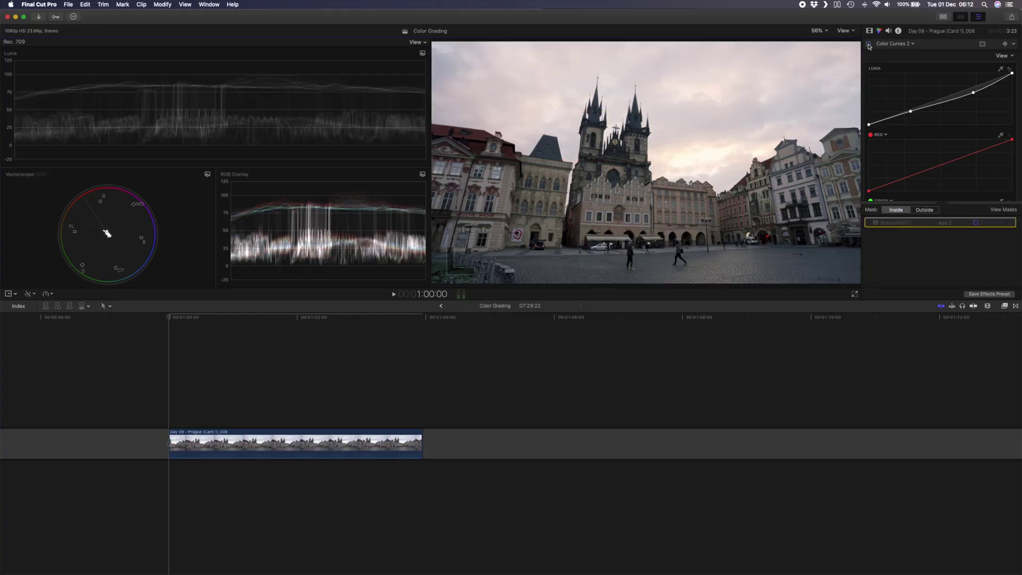
left_click(869, 44)
left_click(869, 44)
left_click(869, 45)
left_click(869, 44)
left_click(869, 44)
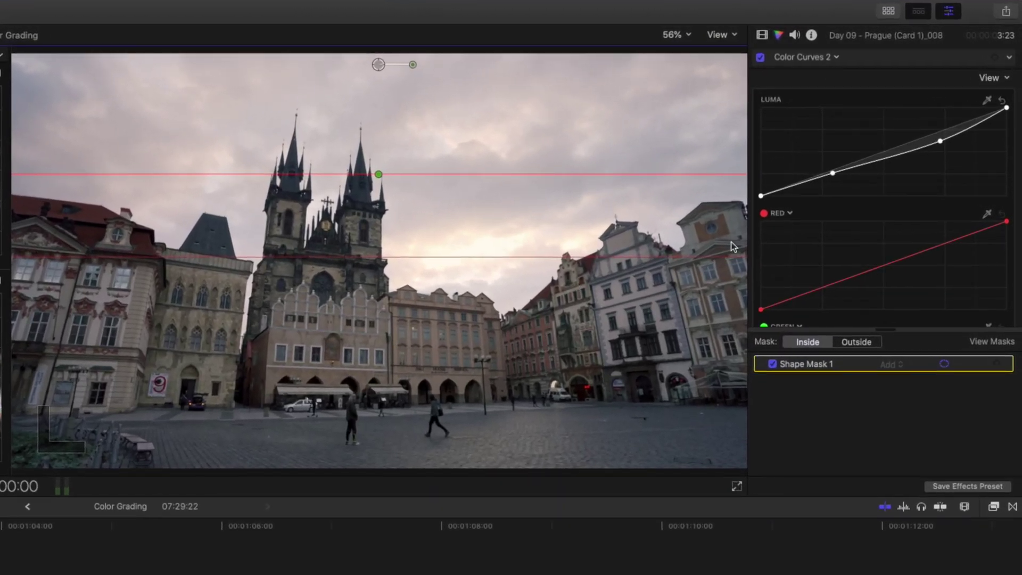
left_click(837, 57)
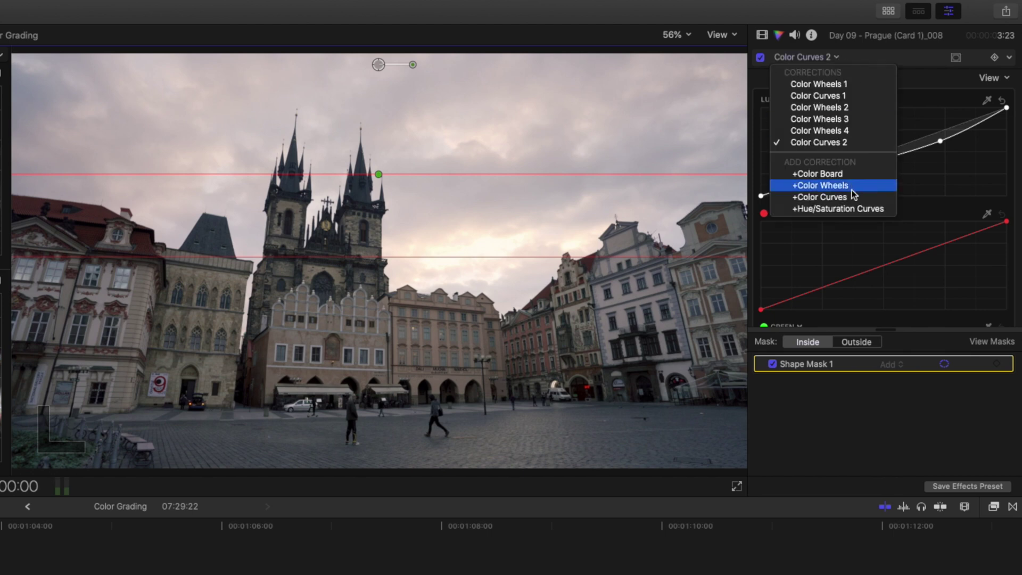
Add Hue/Saturation Curves 1 and raise the saturation of the building's warm hue in HUE vs SAT.
left_click(852, 208)
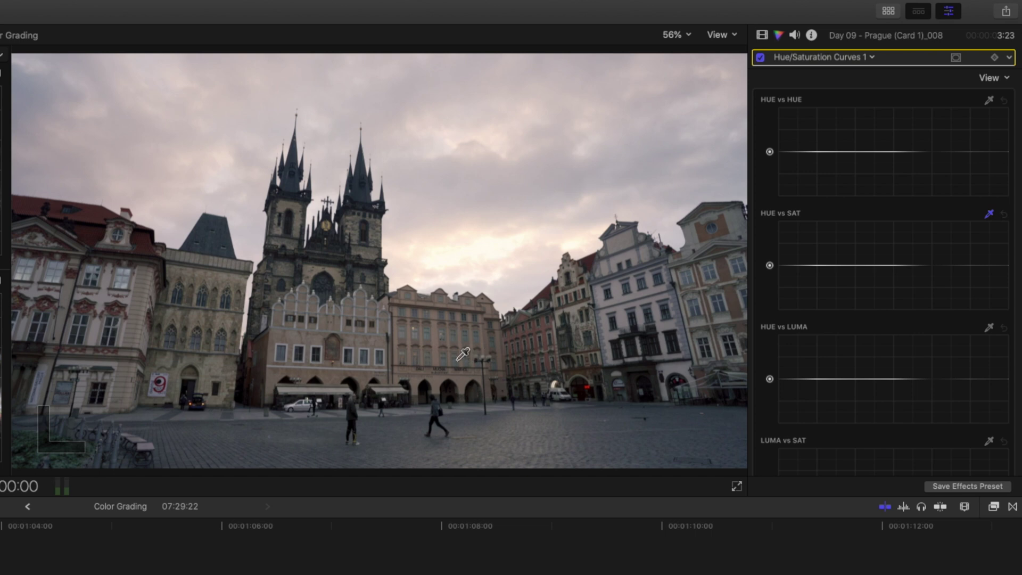
left_click(444, 344)
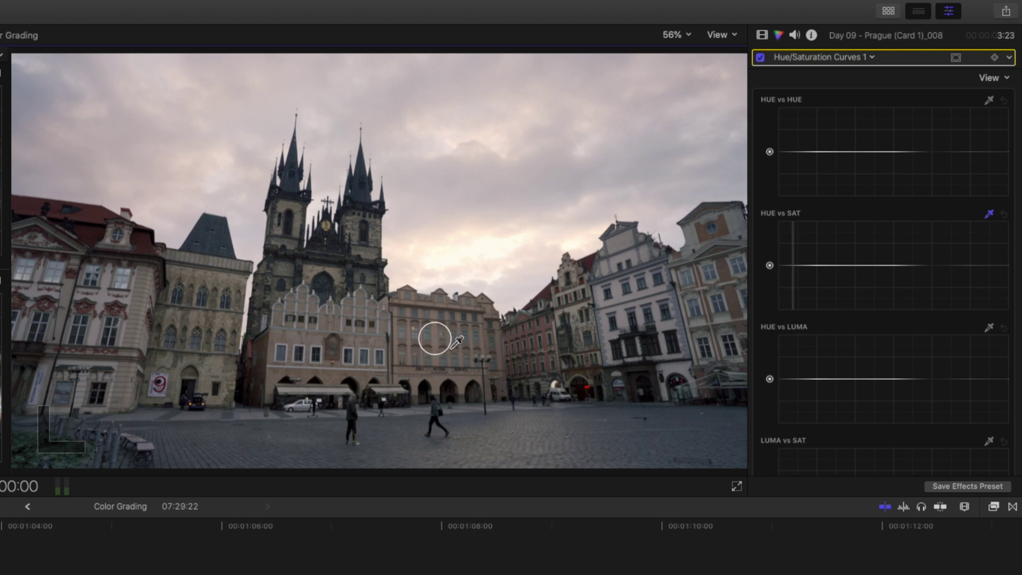
left_click_drag(794, 266, 791, 240)
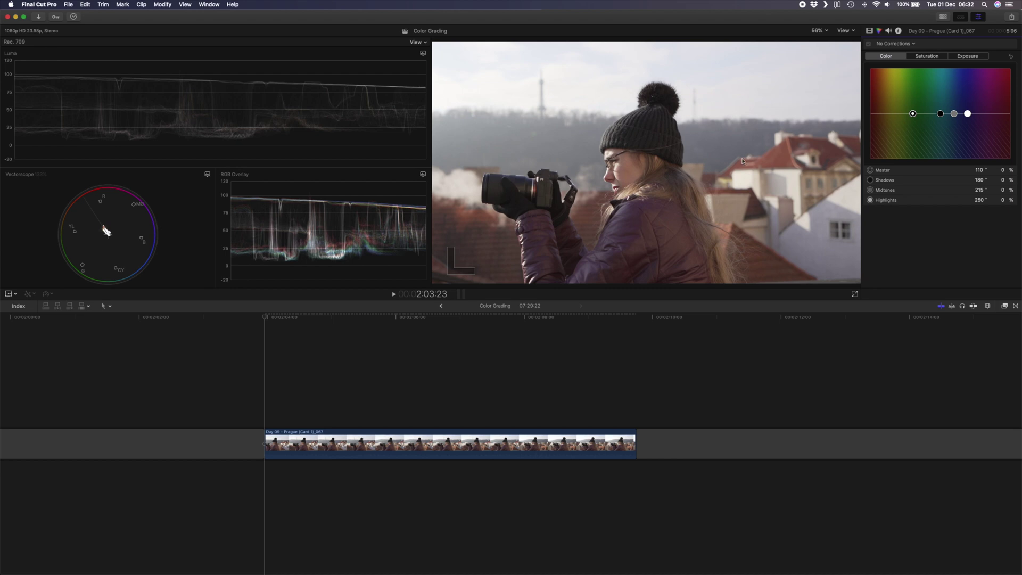
Add a Color Wheels correction to the Prague clip and darken its shadows slightly.
left_click(916, 43)
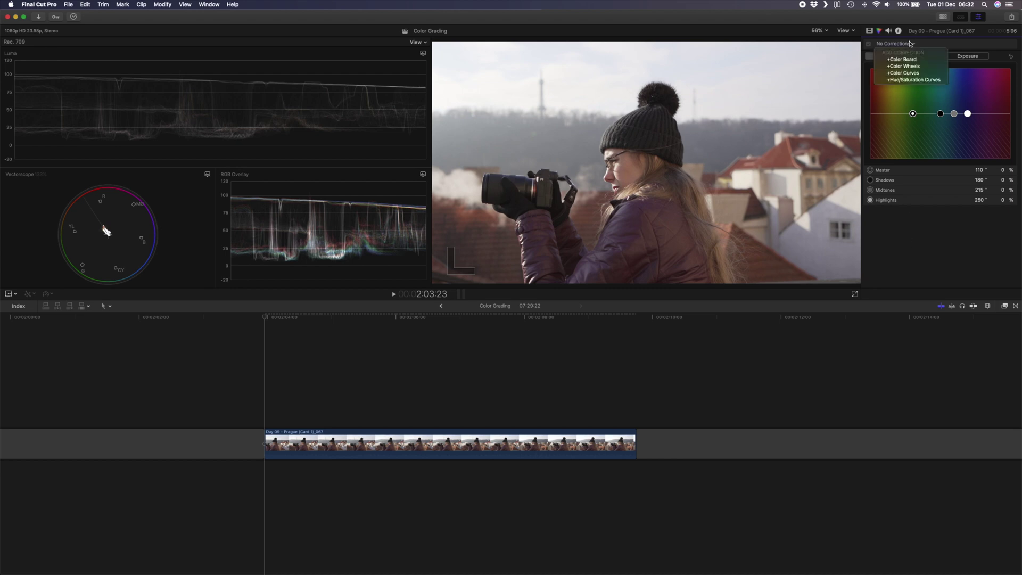
left_click(916, 67)
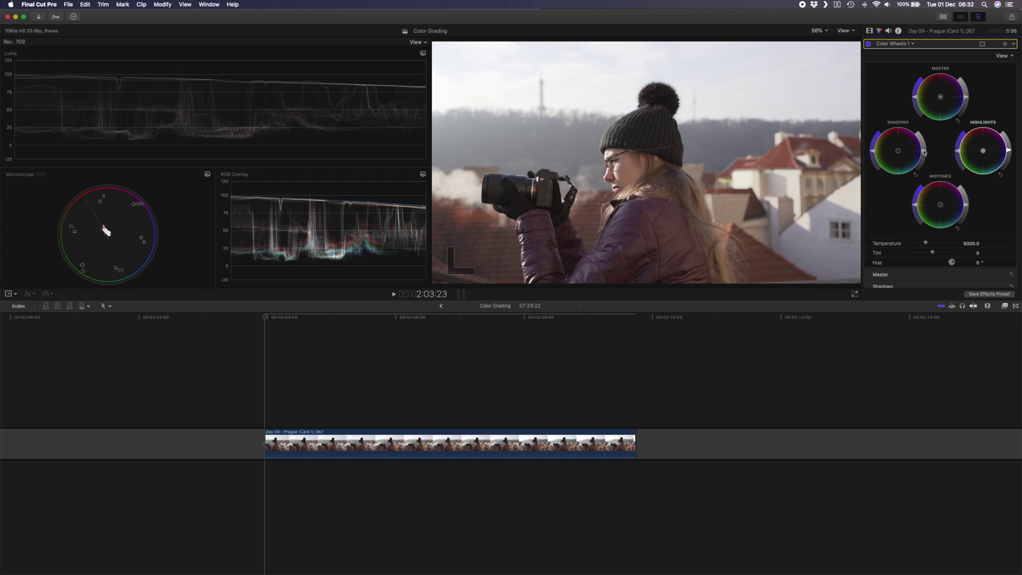
left_click_drag(923, 152, 923, 155)
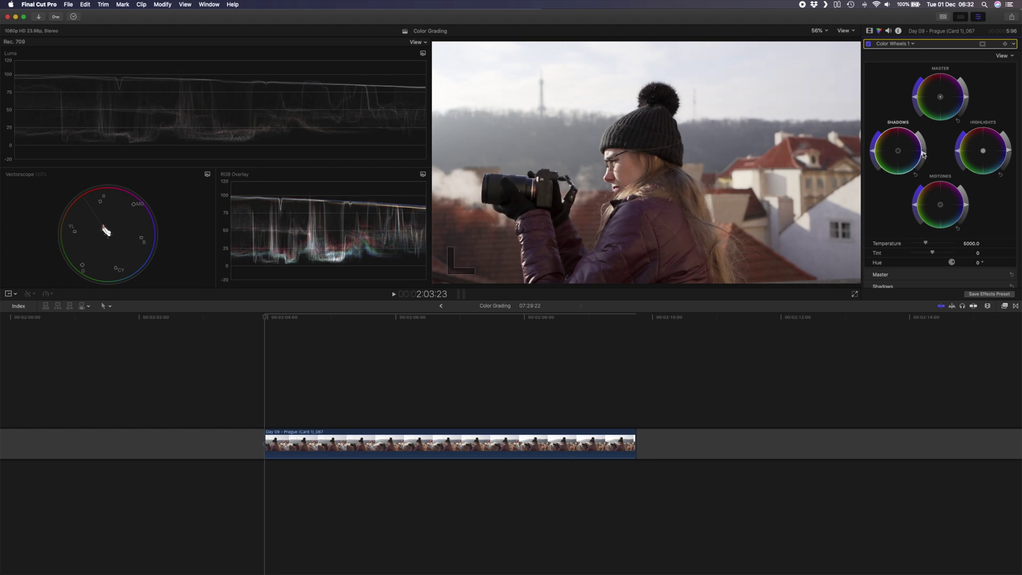
Add Color Curves 1 with two Luma curve points, lifting the upper one slightly.
left_click(909, 45)
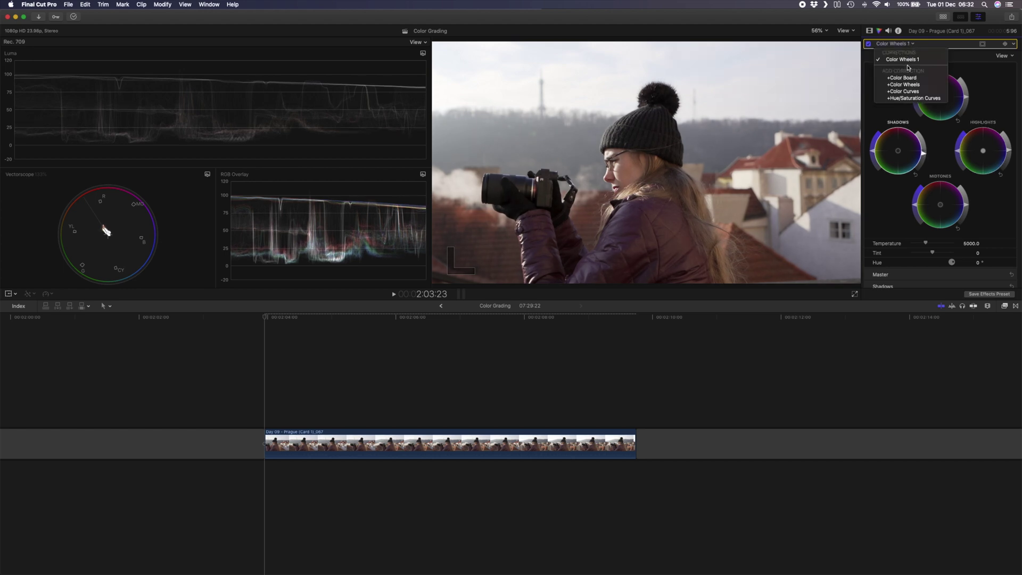
left_click(915, 91)
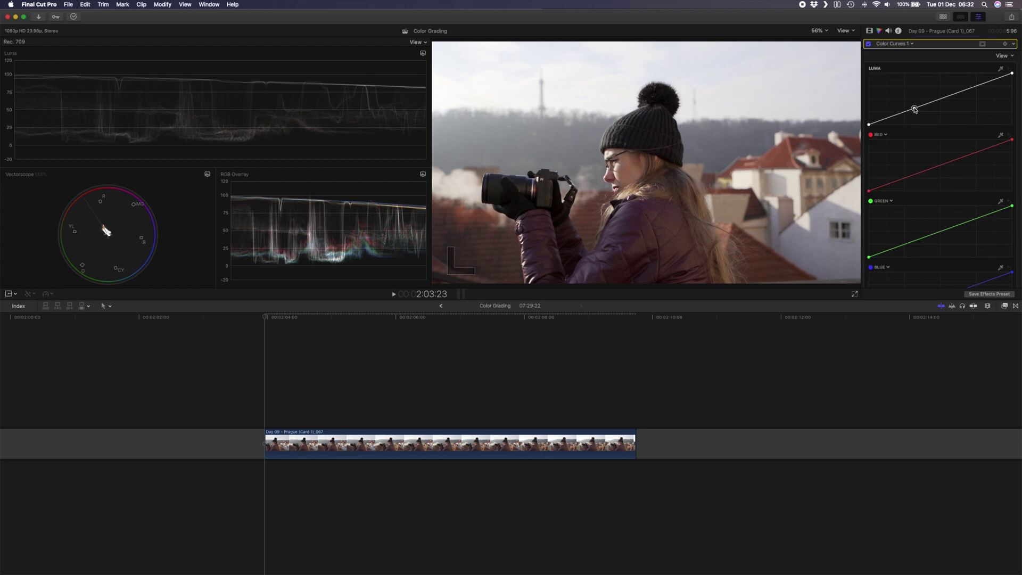
left_click(966, 88)
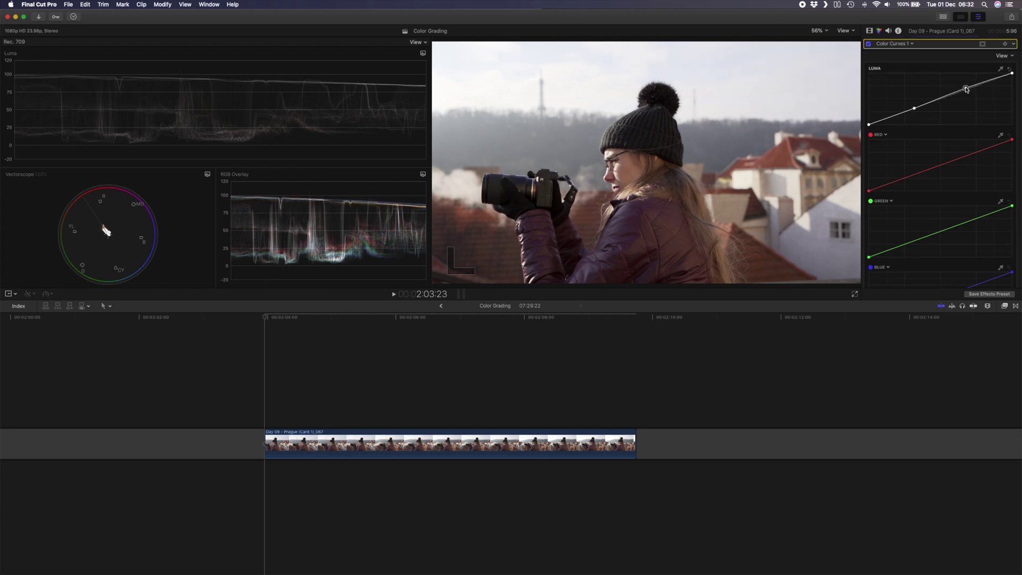
left_click_drag(965, 88, 967, 88)
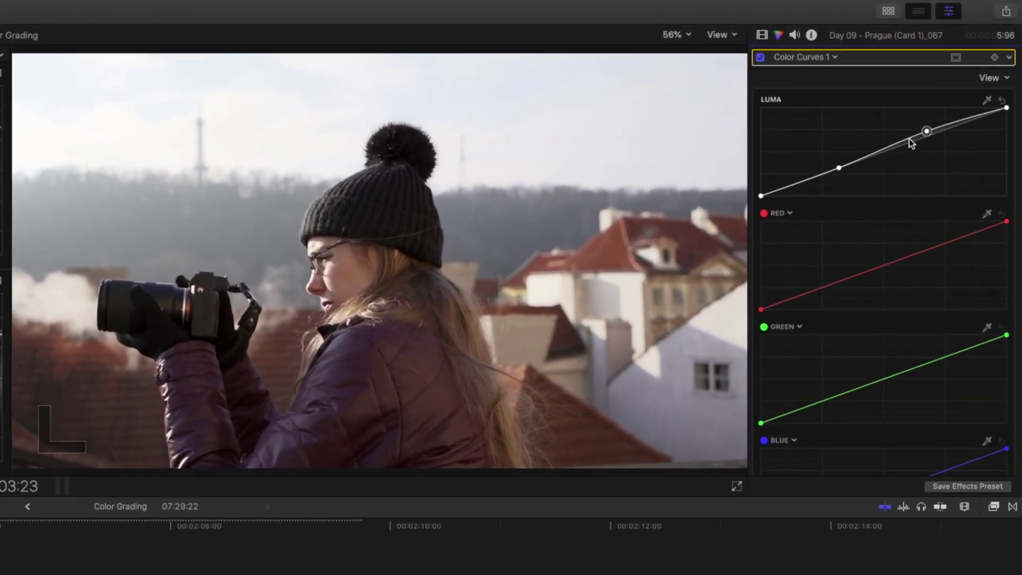
left_click(822, 58)
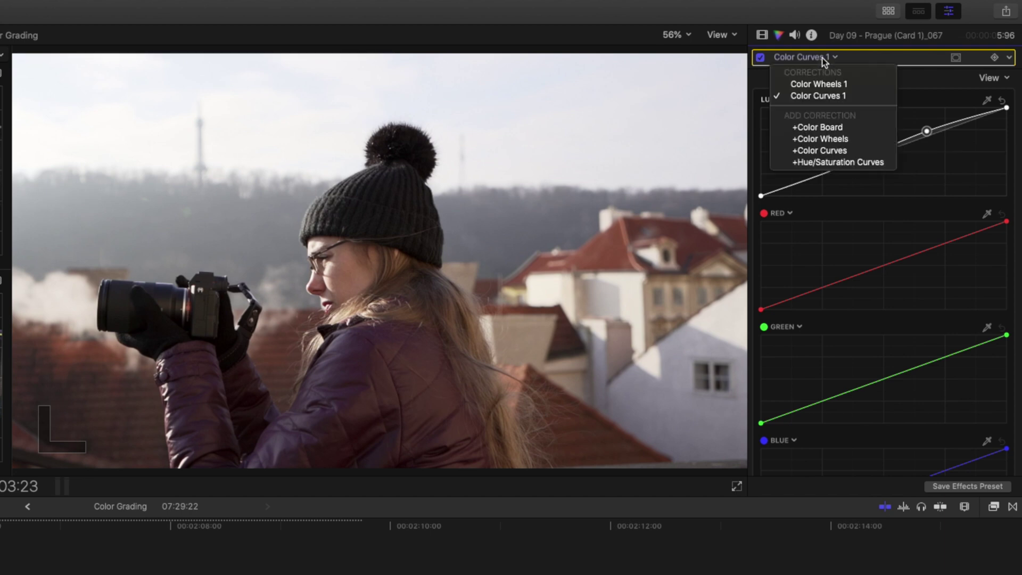
Add Color Wheels 2 and warm its Temperature to 5350.0.
left_click(846, 139)
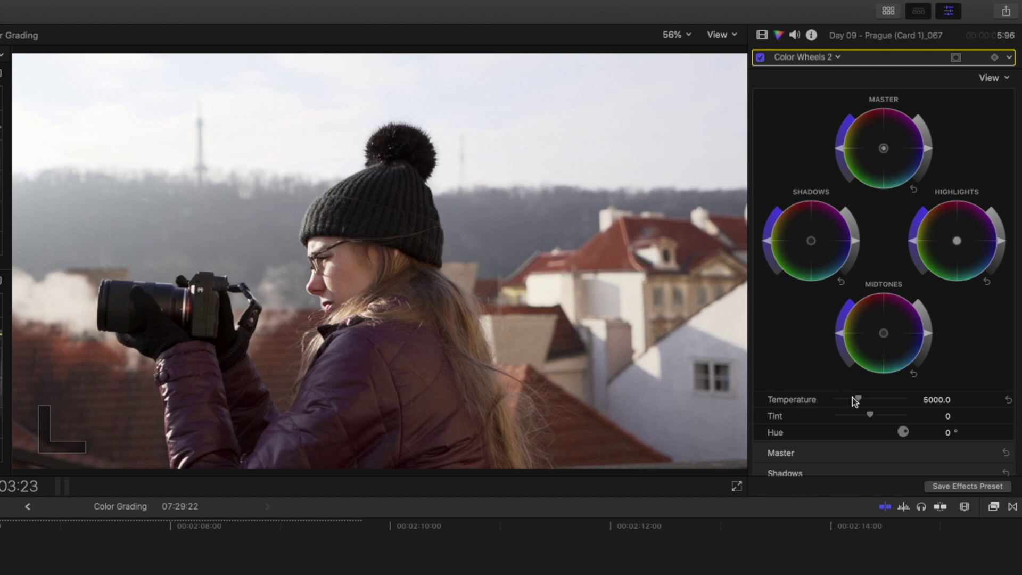
left_click_drag(858, 398, 861, 398)
left_click_drag(861, 398, 861, 397)
Add Color Wheels 3 and push its shadows slightly toward blue.
left_click(825, 60)
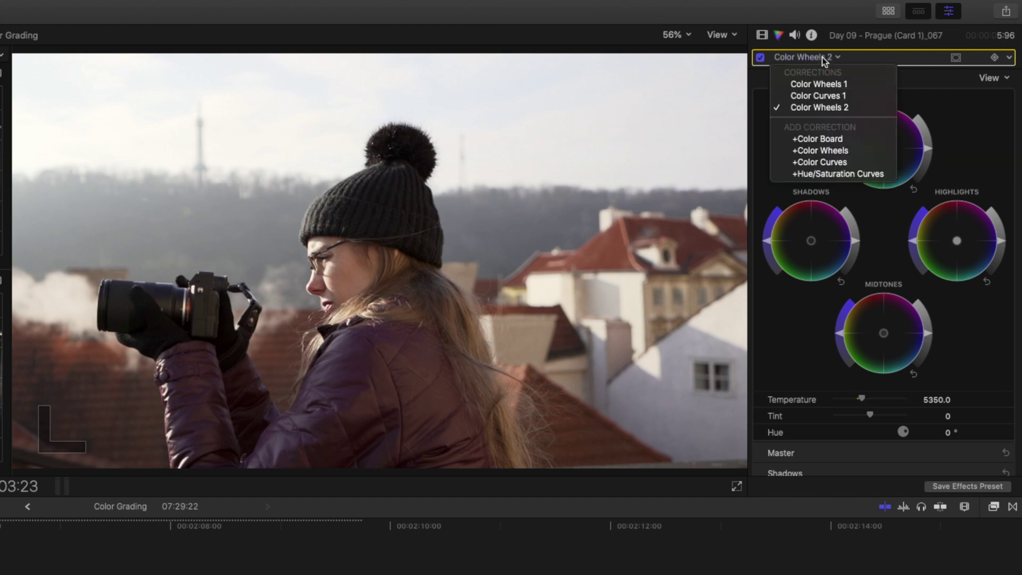
left_click(830, 146)
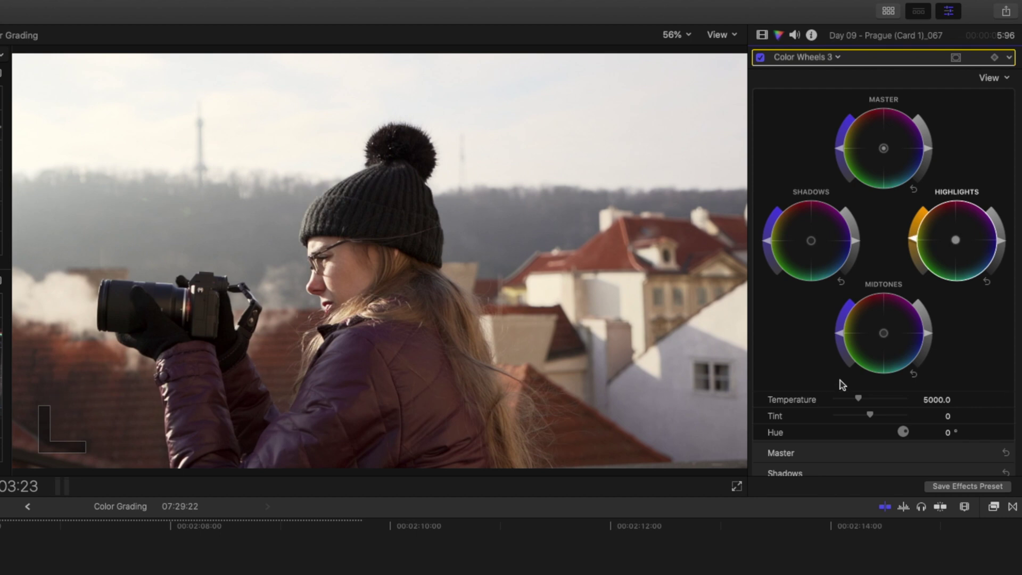
left_click_drag(813, 245, 822, 244)
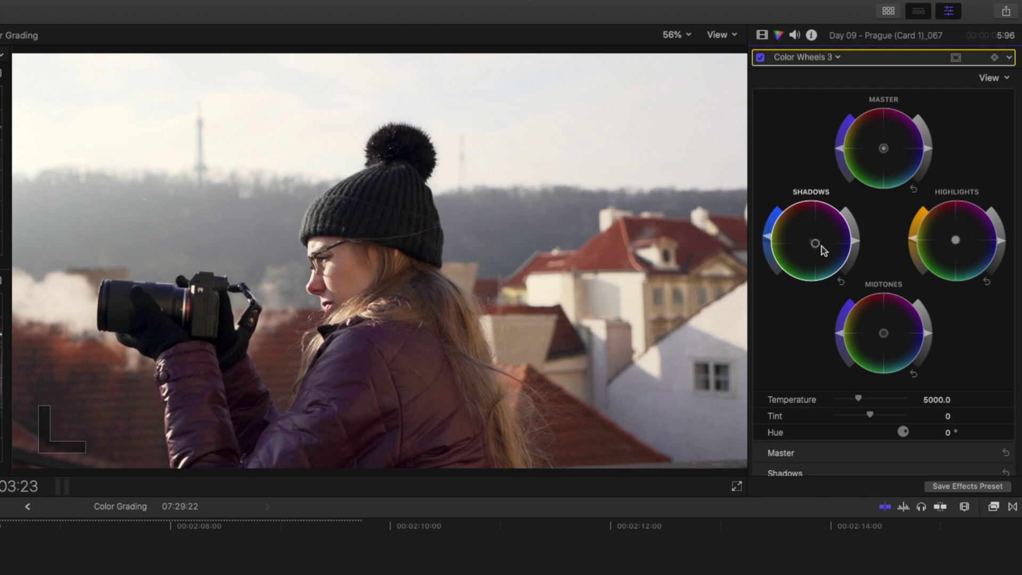
Add Color Wheels 4 with a colour mask sampled from the woman's facial skin tones, previewing the mask.
left_click(804, 57)
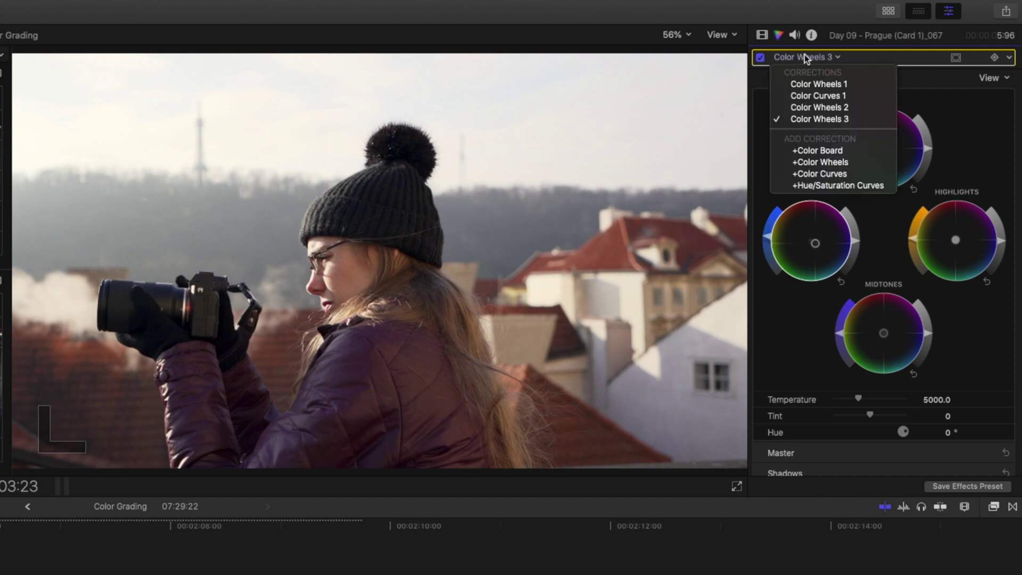
left_click(844, 162)
left_click(956, 57)
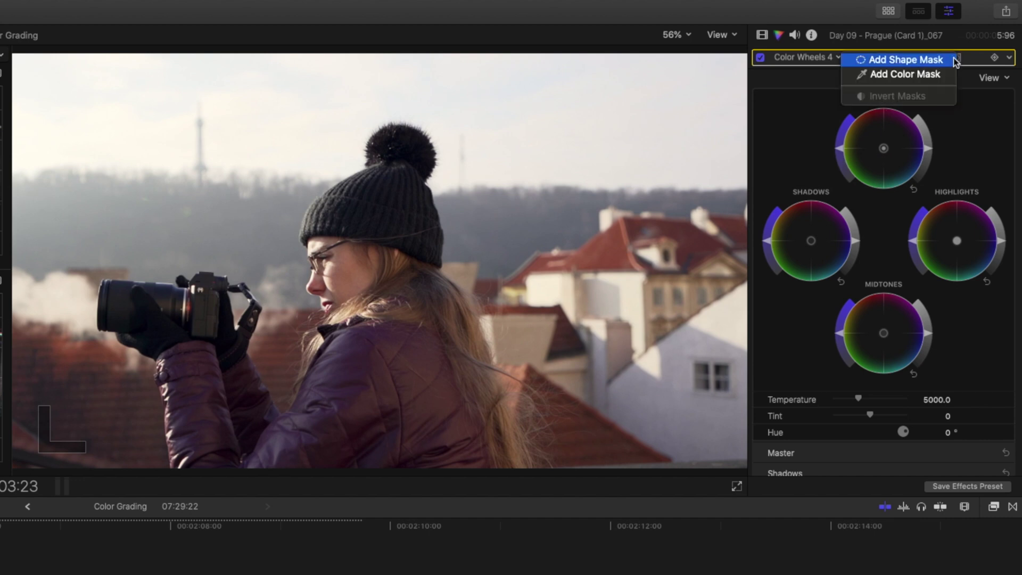
left_click(900, 74)
left_click(331, 281)
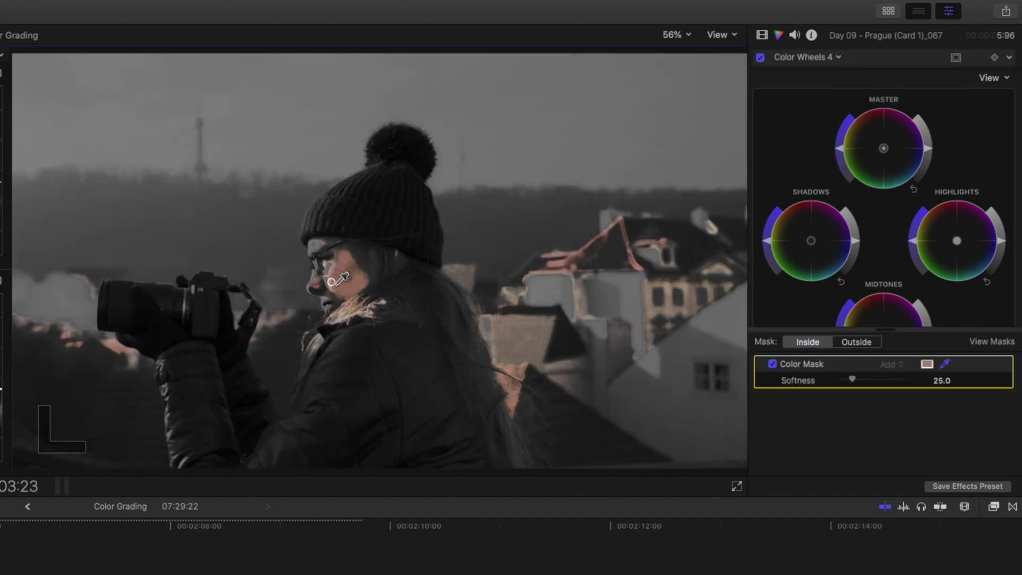
left_click_drag(339, 280, 349, 278)
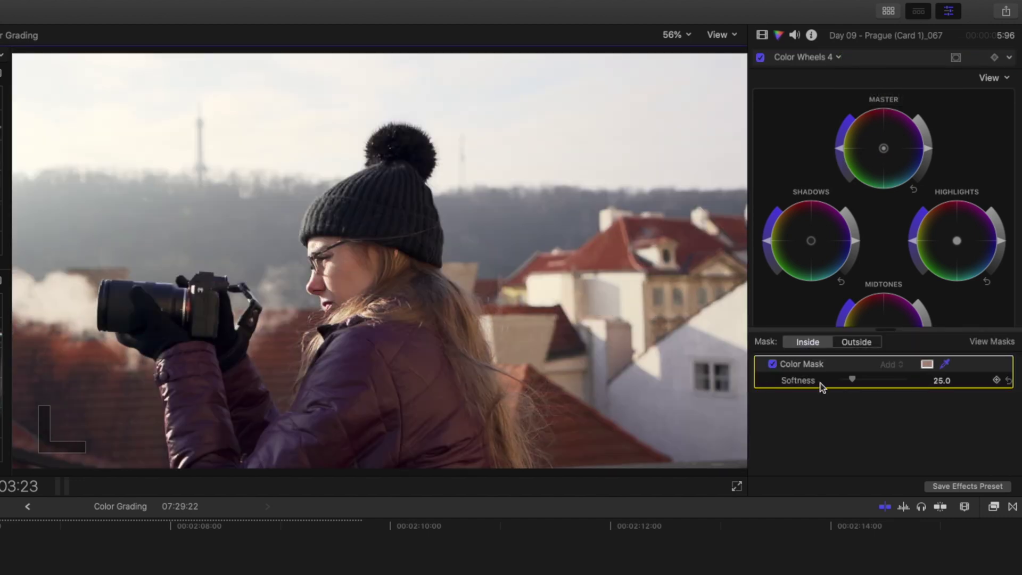
left_click(997, 342)
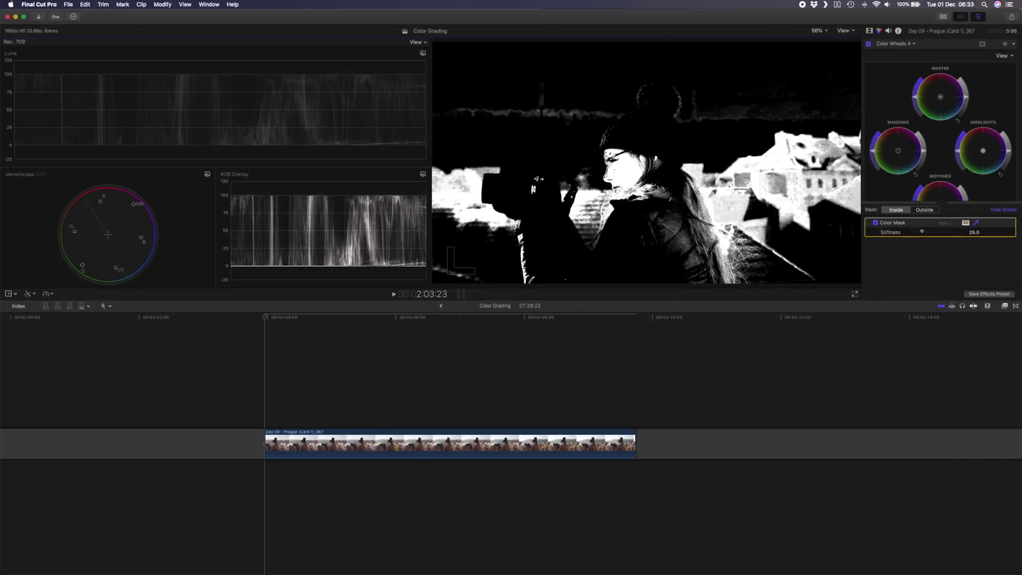
left_click(1008, 211)
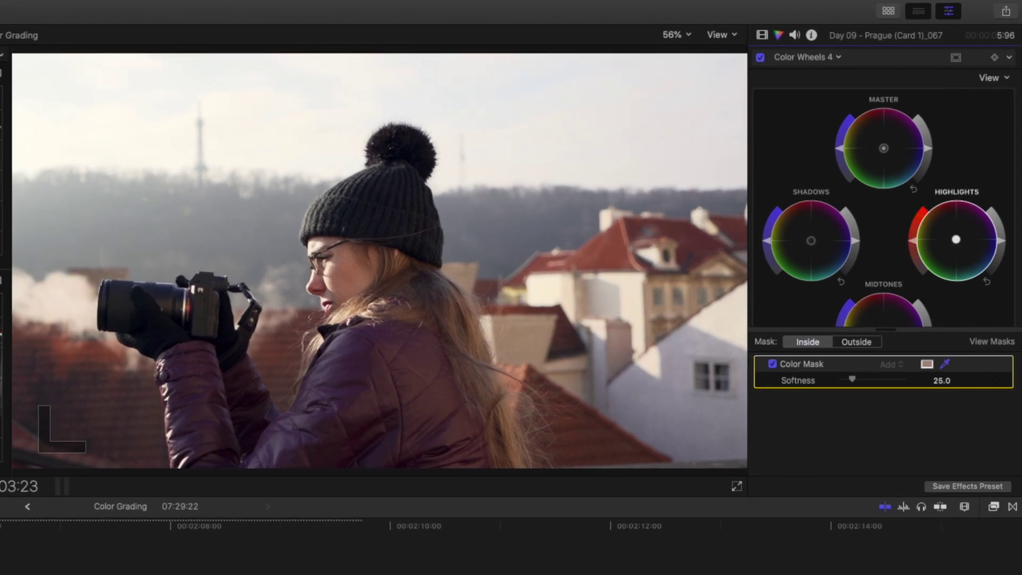
Add Color Wheels 5 with a full-width shape mask over the sky, feathered further down.
left_click(838, 57)
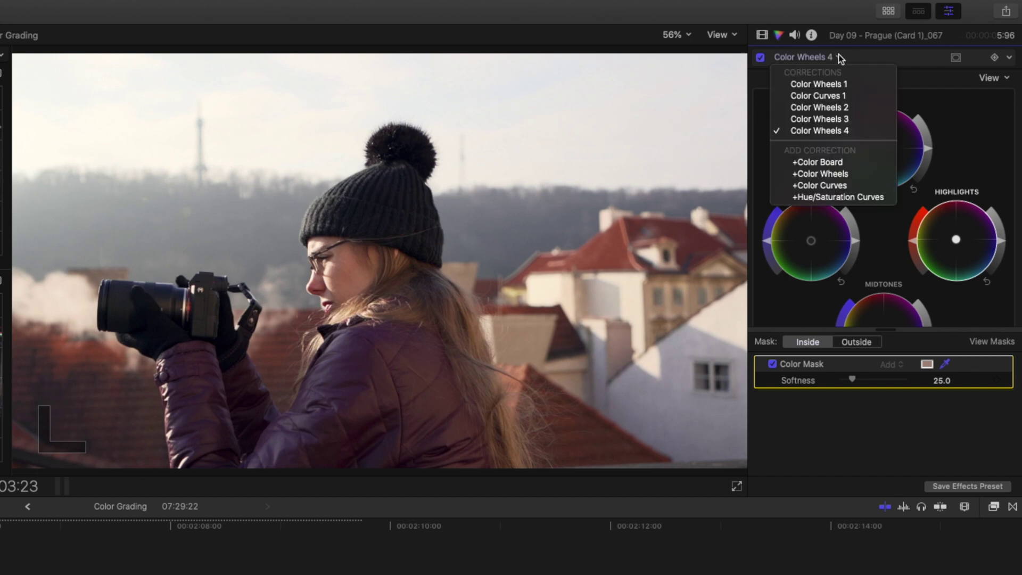
left_click(849, 173)
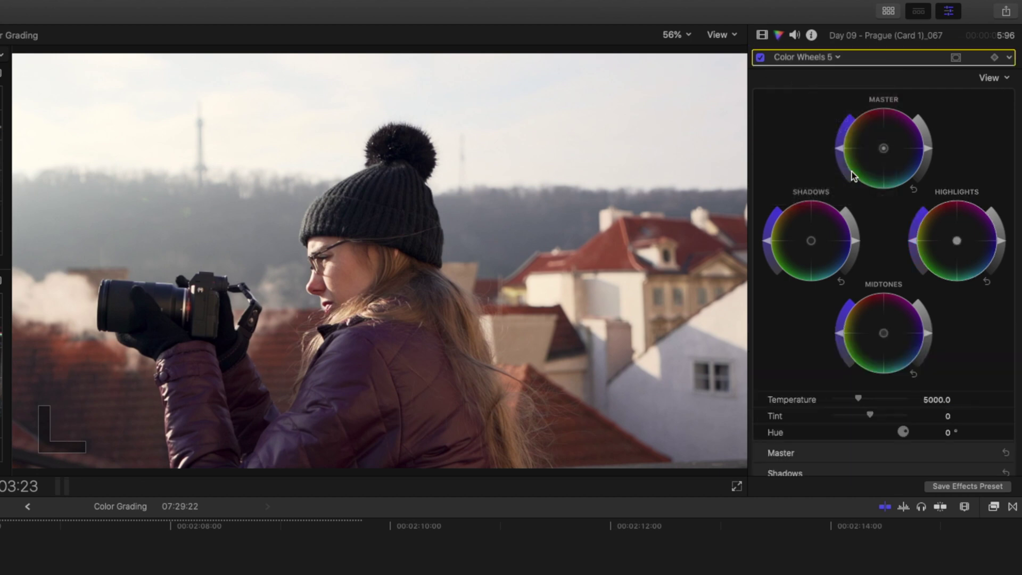
left_click(957, 57)
left_click(887, 65)
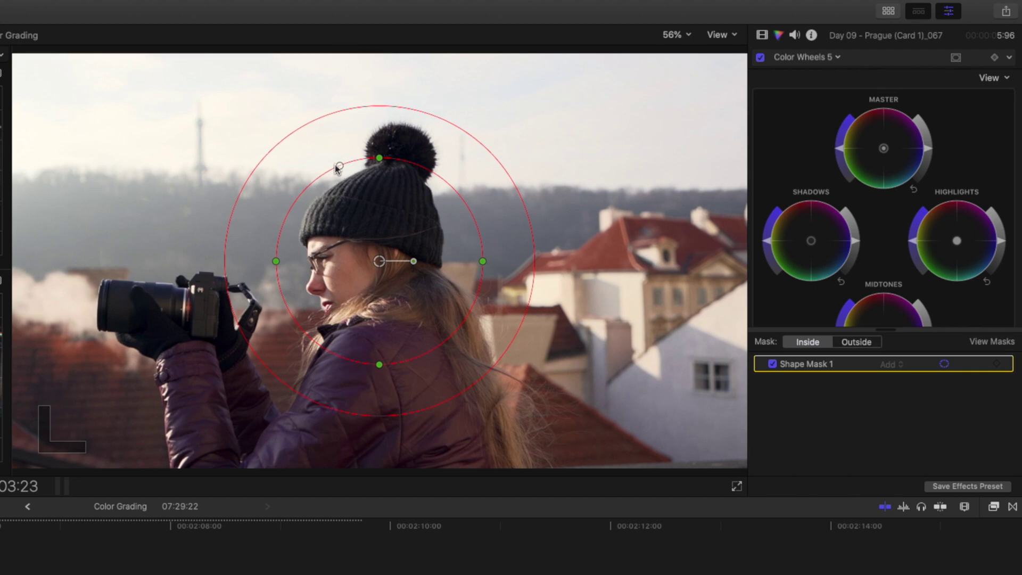
left_click_drag(336, 169, 212, 219)
left_click_drag(276, 261, 11, 262)
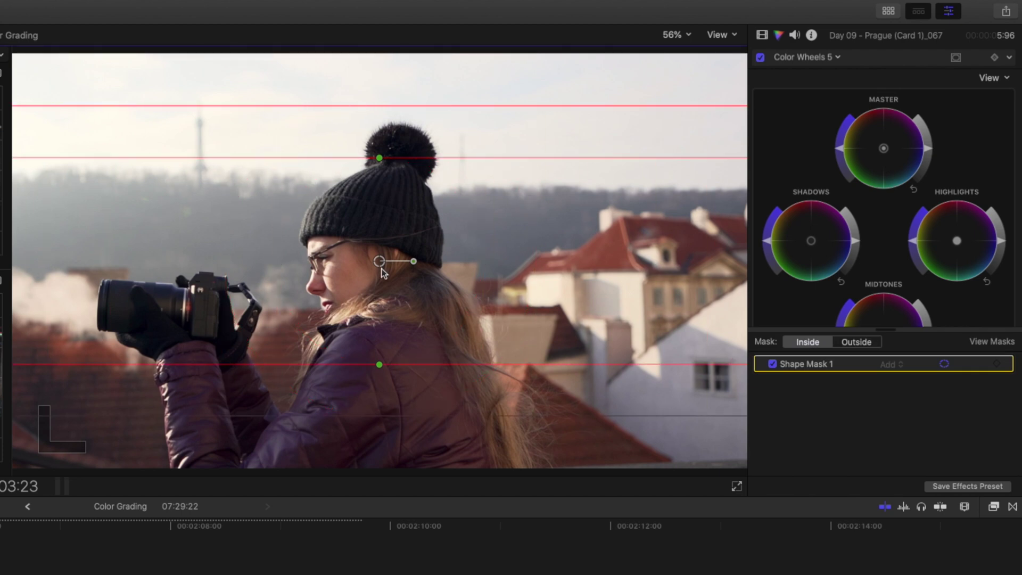
left_click_drag(379, 260, 378, 95)
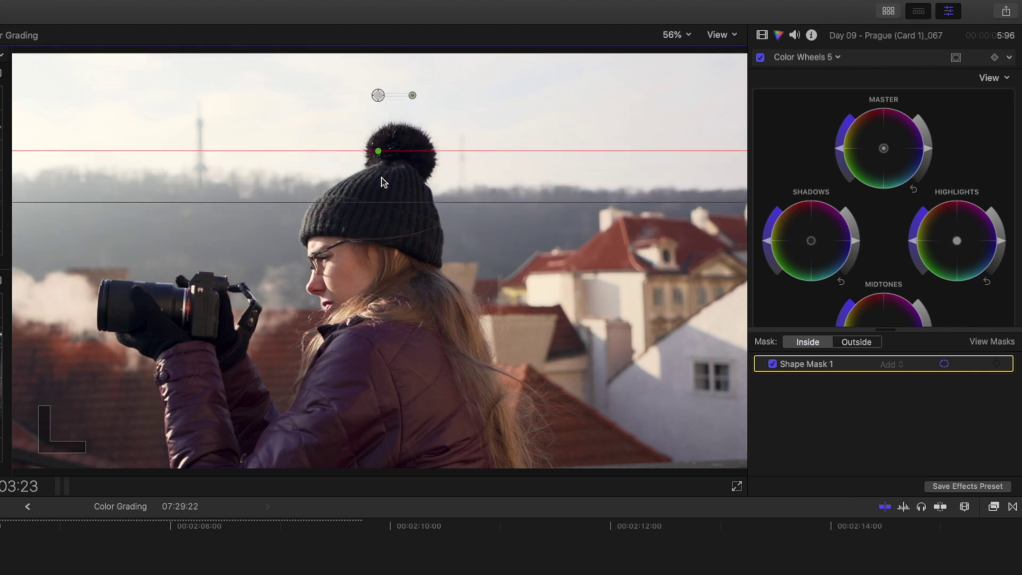
left_click_drag(379, 216, 379, 230)
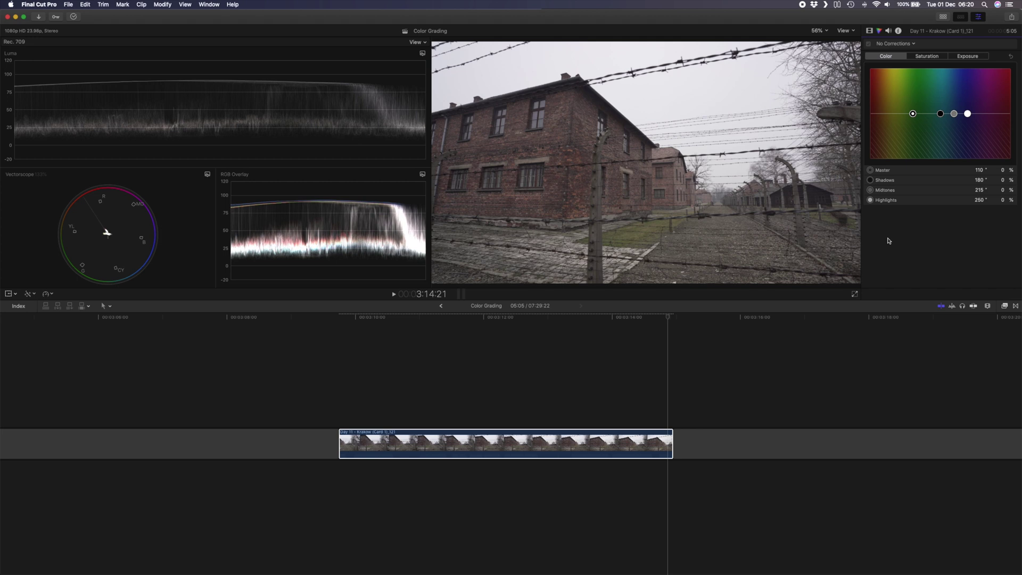
Add Color Wheels 1 to the Krakow clip and adjust shadows, master and highlights brightness.
left_click(908, 46)
left_click(907, 70)
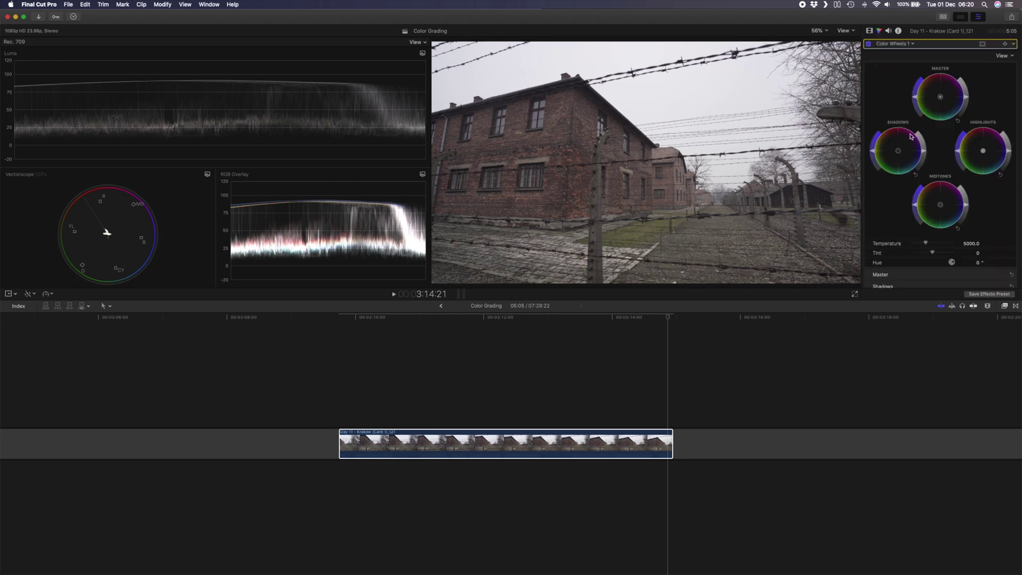
left_click_drag(924, 153, 923, 146)
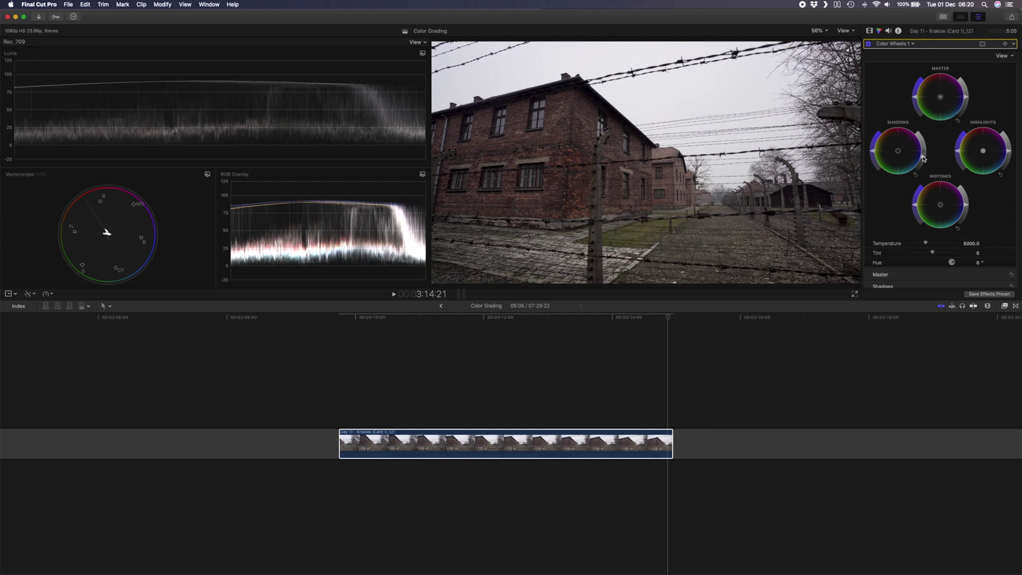
left_click_drag(967, 99, 967, 97)
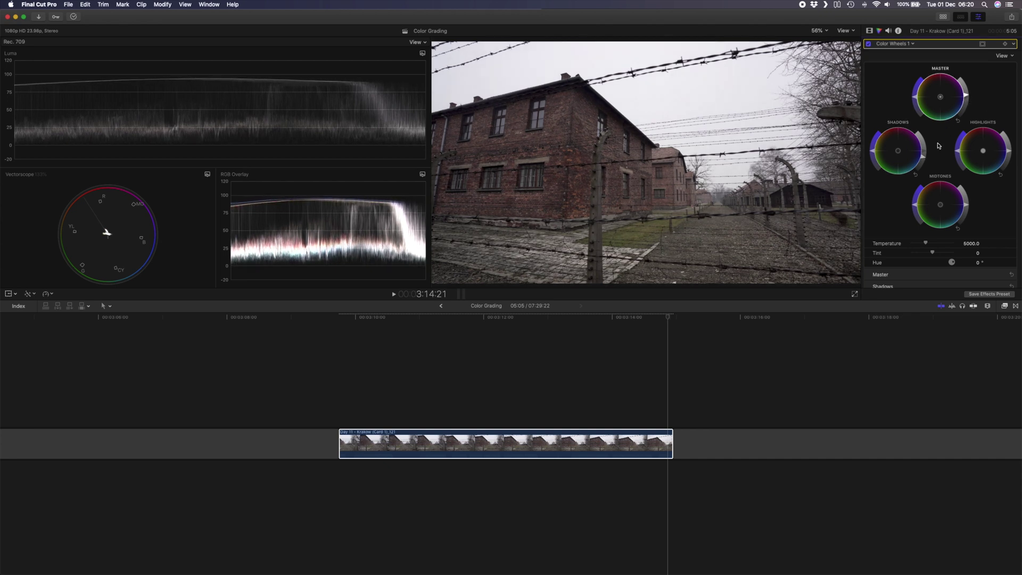
left_click_drag(923, 155, 923, 158)
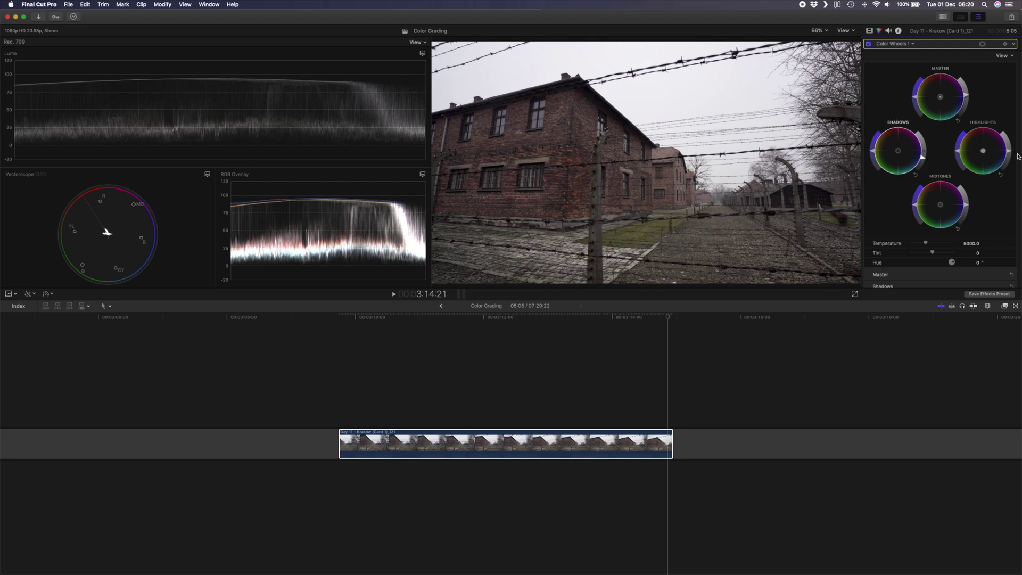
left_click_drag(1008, 152, 1008, 150)
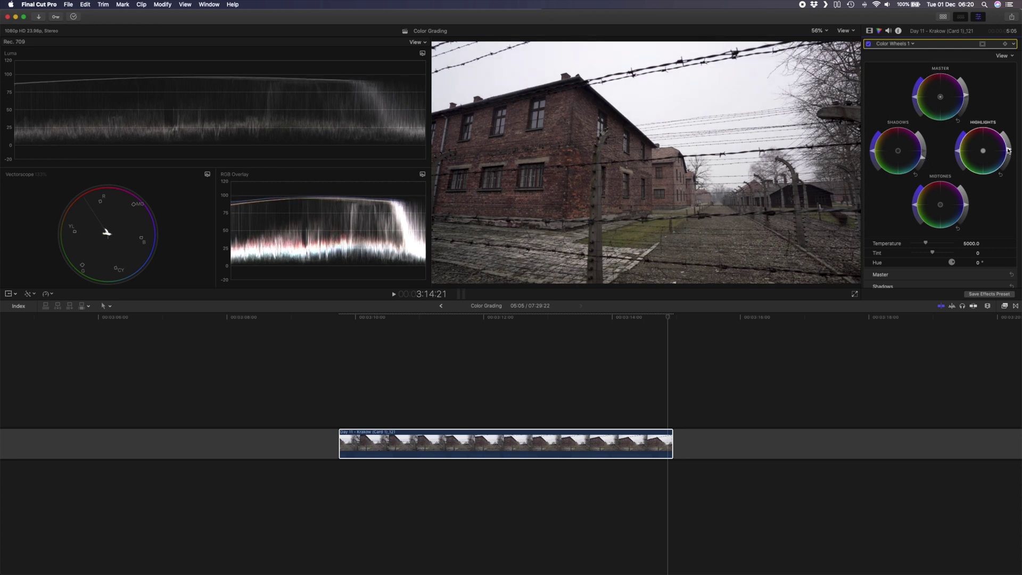
left_click(909, 44)
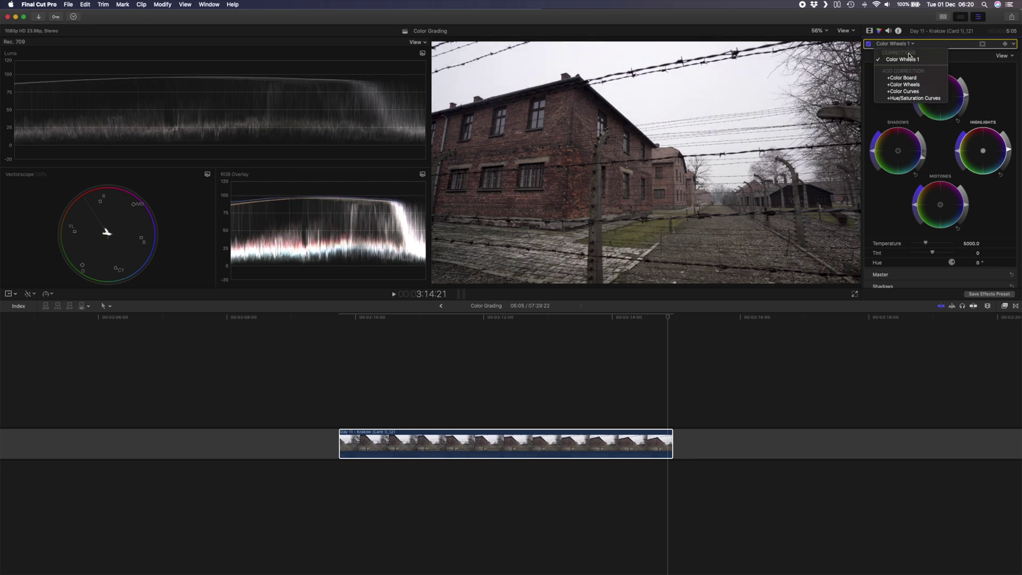
Add Color Curves 1 with lower and upper Luma points, lifting the upper one slightly.
left_click(914, 93)
left_click(905, 111)
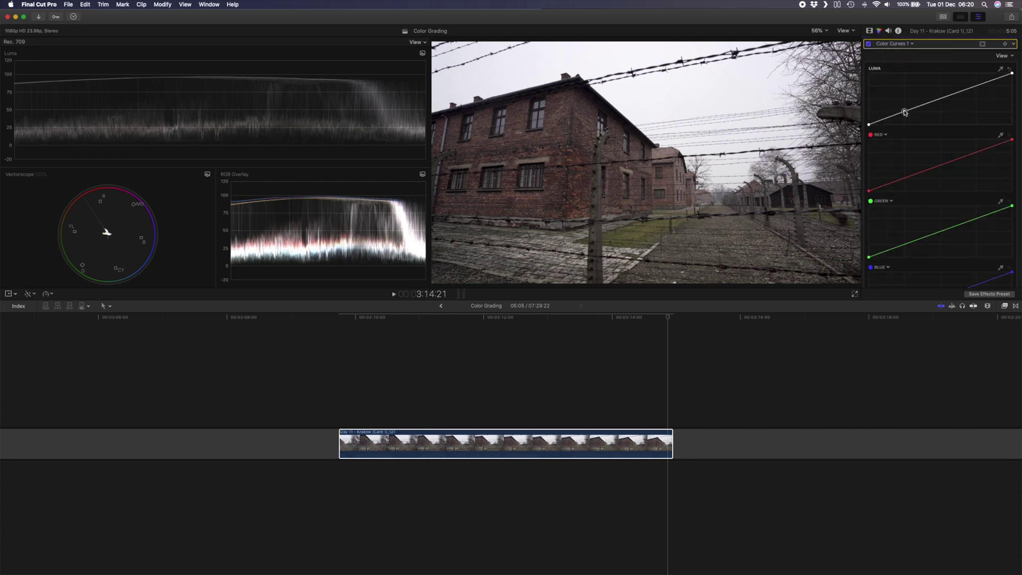
left_click(977, 86)
left_click_drag(978, 87, 974, 86)
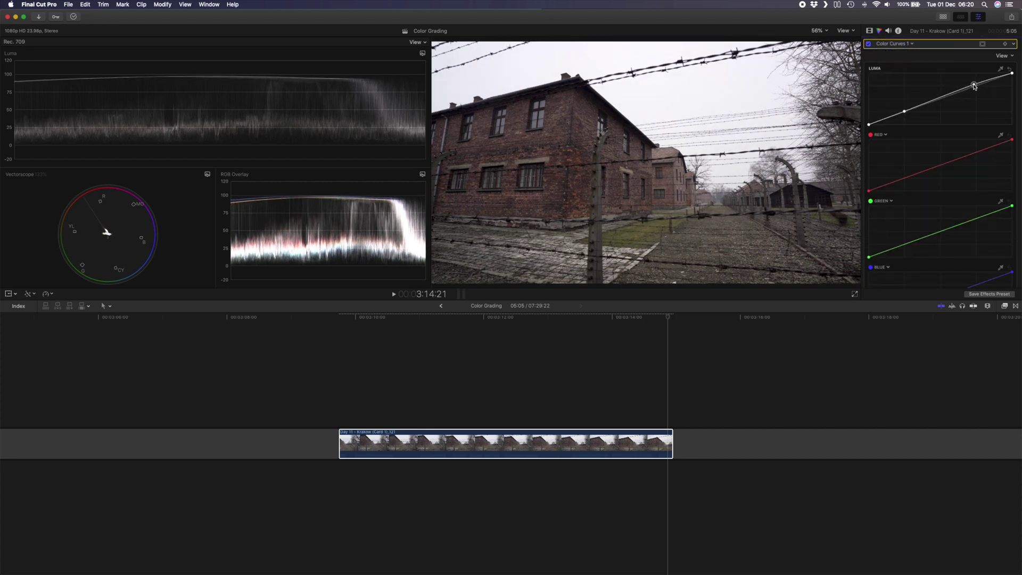
Add Color Wheels 2 and warm its Temperature from 5000.0 to 5339.0.
left_click(910, 46)
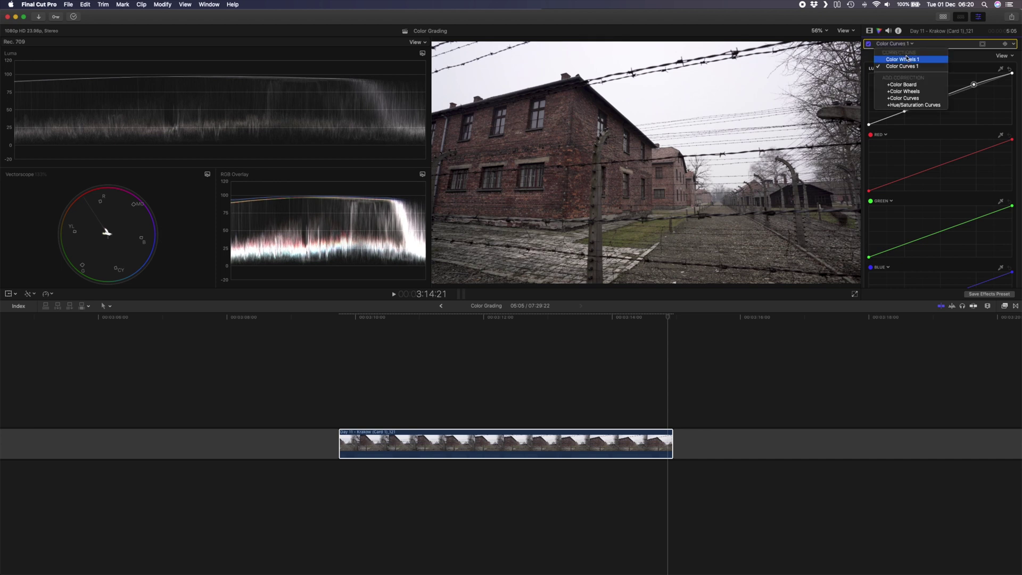
left_click(914, 92)
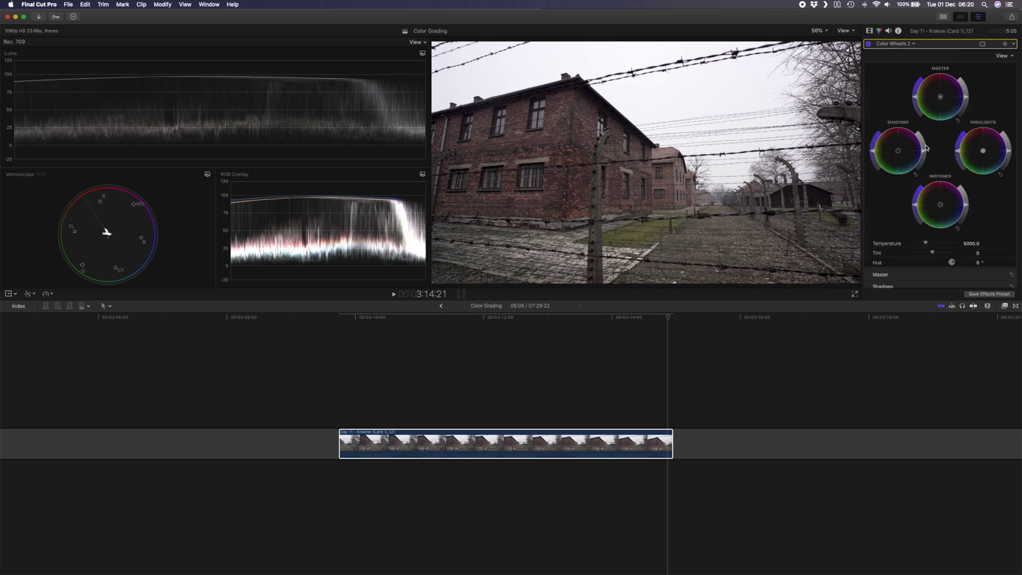
left_click_drag(926, 244, 928, 245)
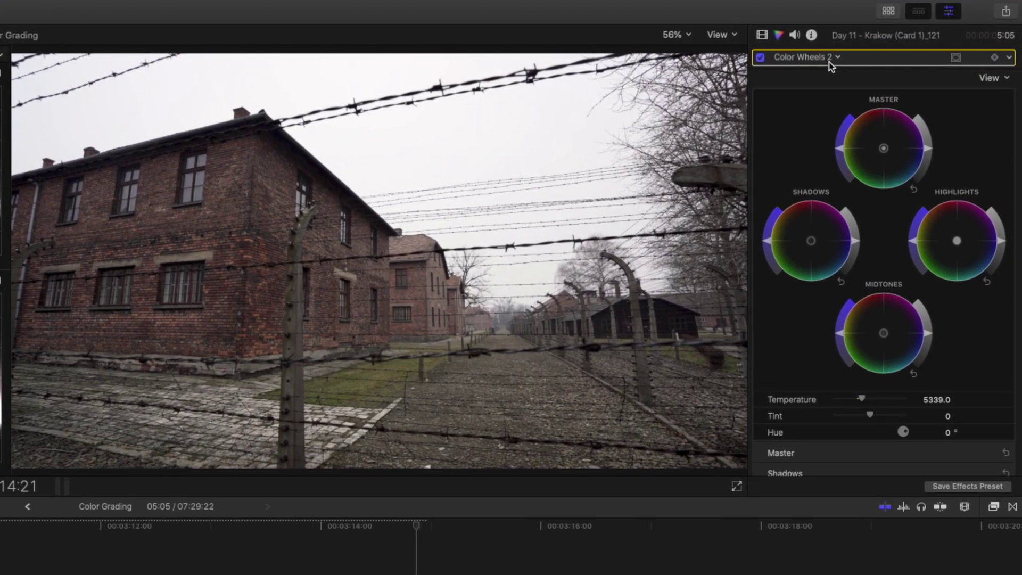
left_click(829, 58)
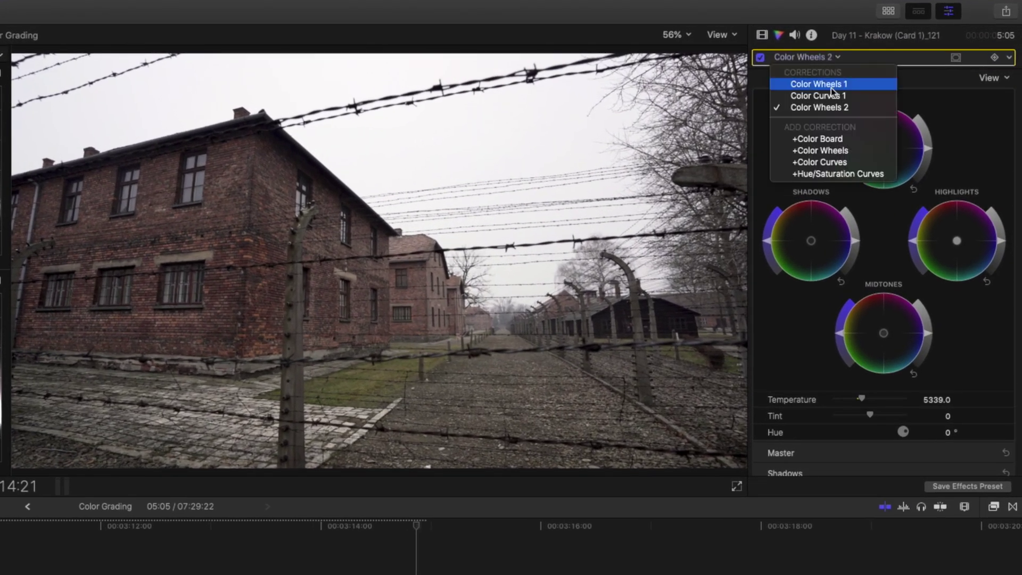
Add Color Wheels 3 with a colour mask sampled from the ground, shifting its shadows slightly.
left_click(834, 150)
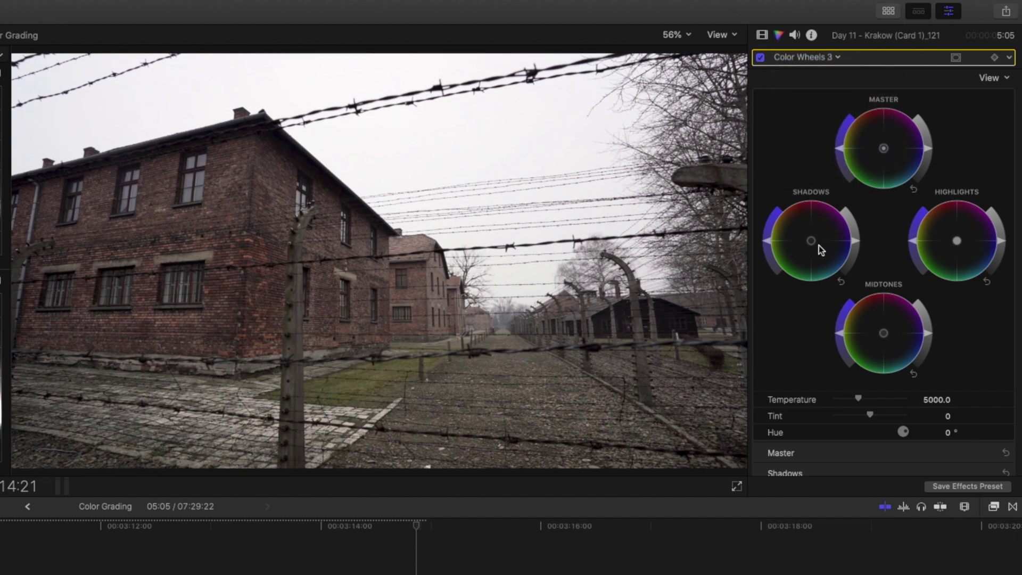
left_click(956, 58)
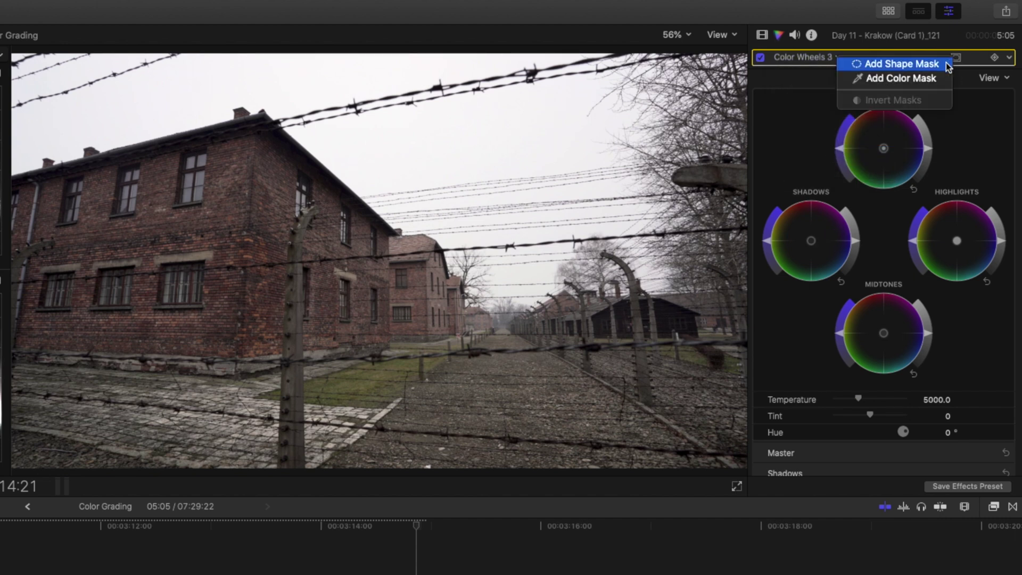
left_click(931, 74)
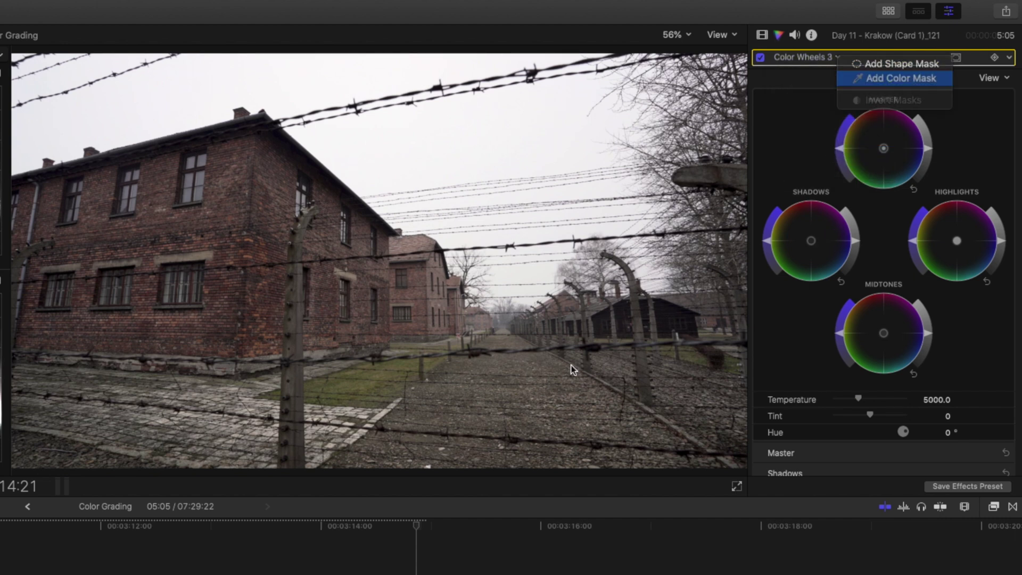
left_click(489, 391)
left_click_drag(505, 394, 501, 393)
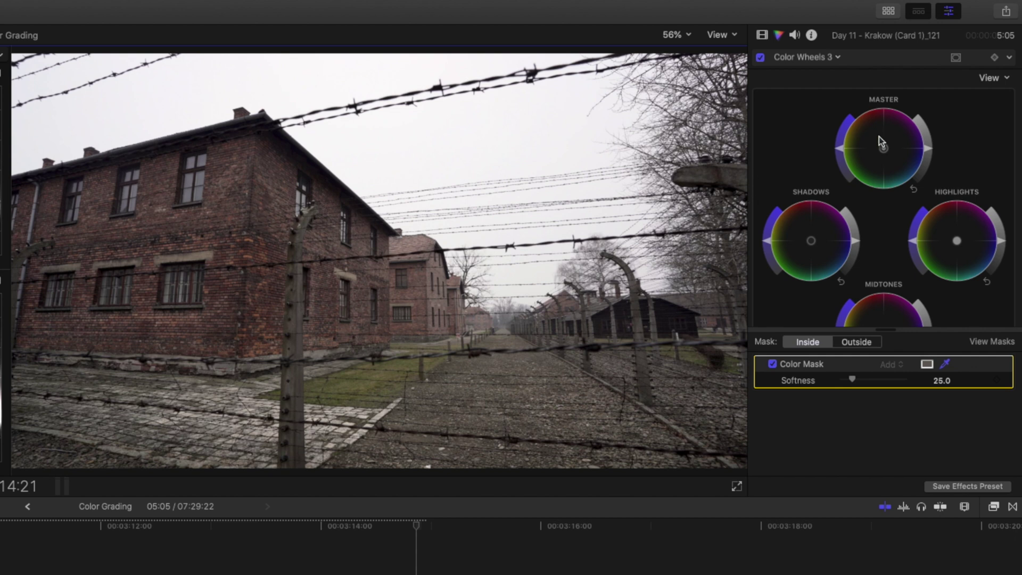
left_click_drag(817, 246, 843, 267)
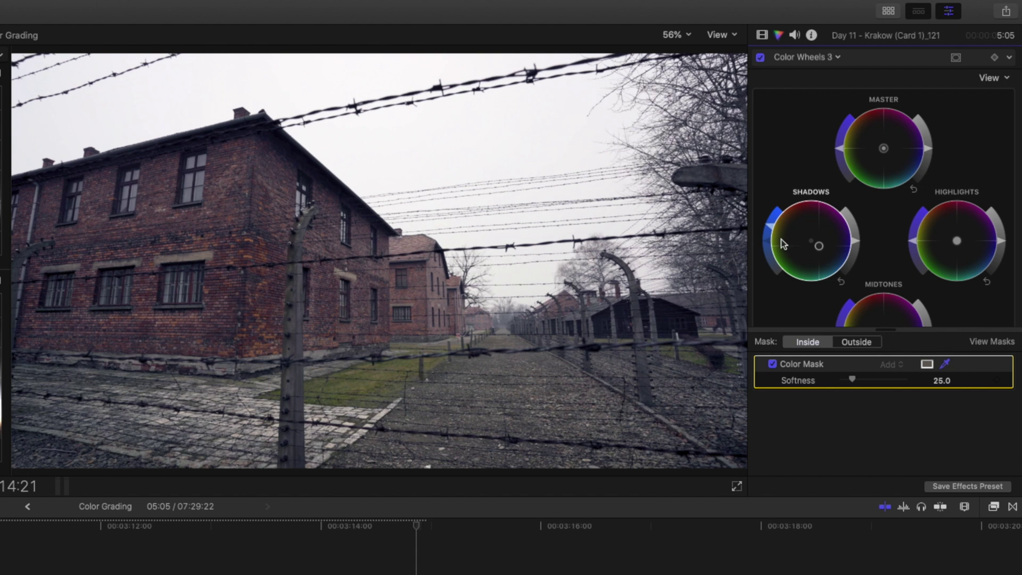
Add Color Wheels 4 with a colour mask sampled from the brick wall, warming shadows and highlights.
left_click(824, 57)
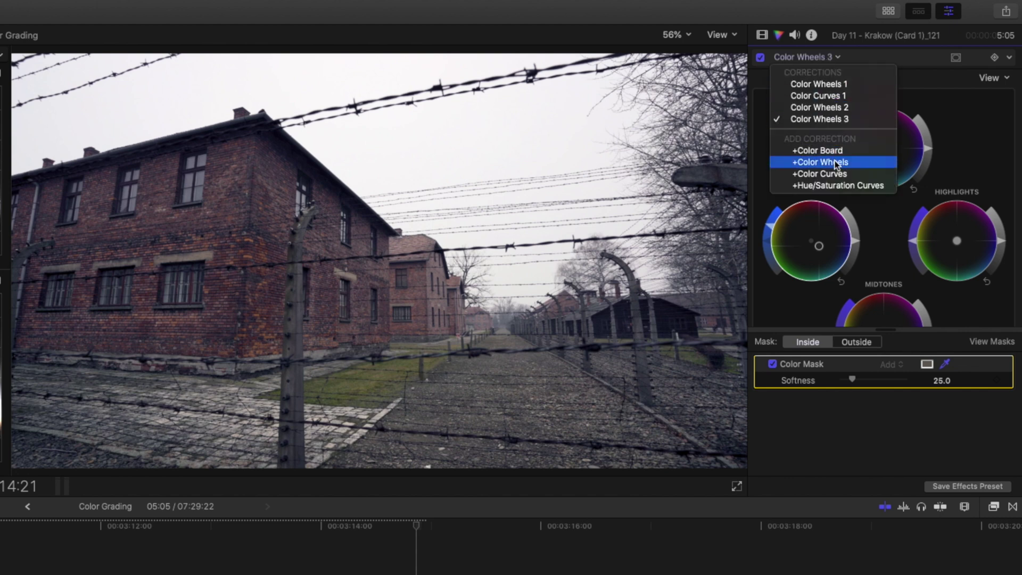
left_click(849, 187)
left_click(956, 59)
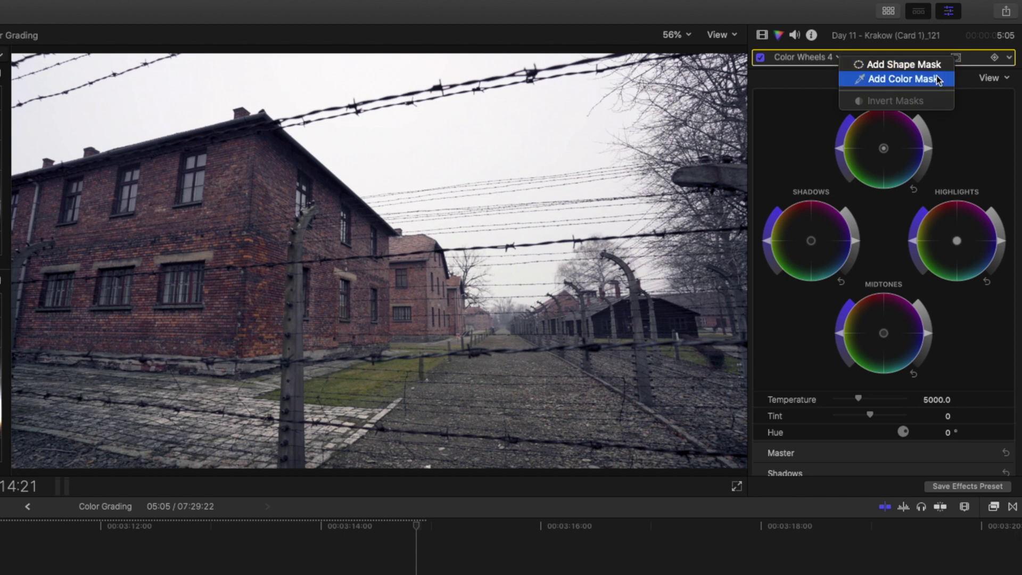
left_click(935, 80)
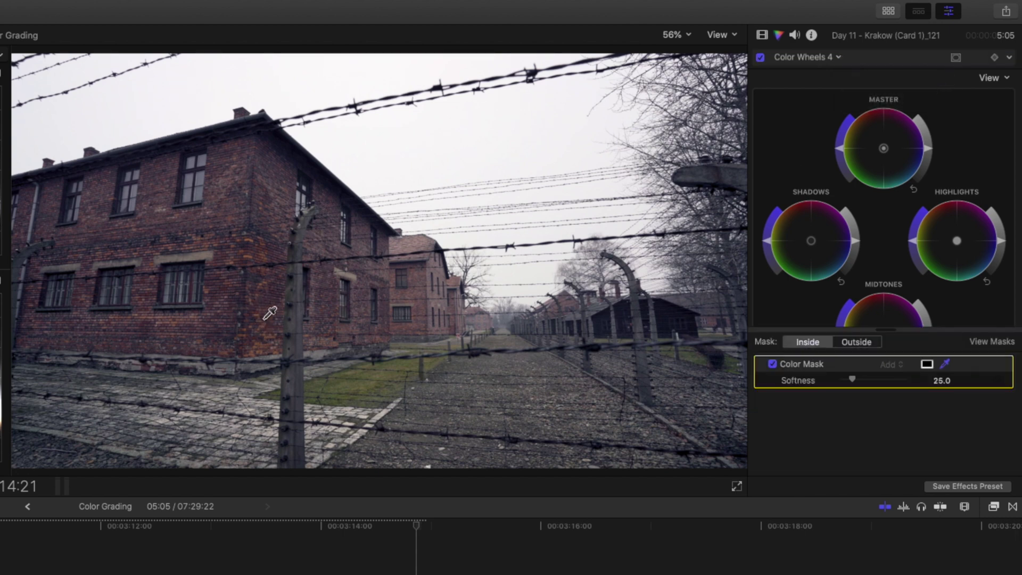
mouse_move(263, 317)
left_mouse_down()
mouse_move(272, 319)
mouse_move(263, 315)
left_mouse_up()
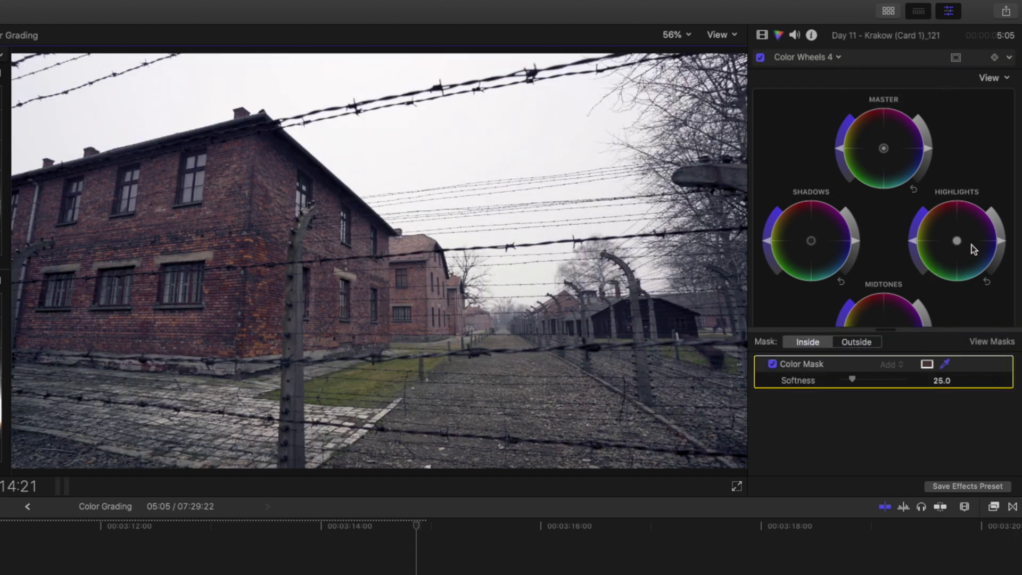
left_click_drag(957, 241, 950, 226)
left_click_drag(811, 240, 800, 228)
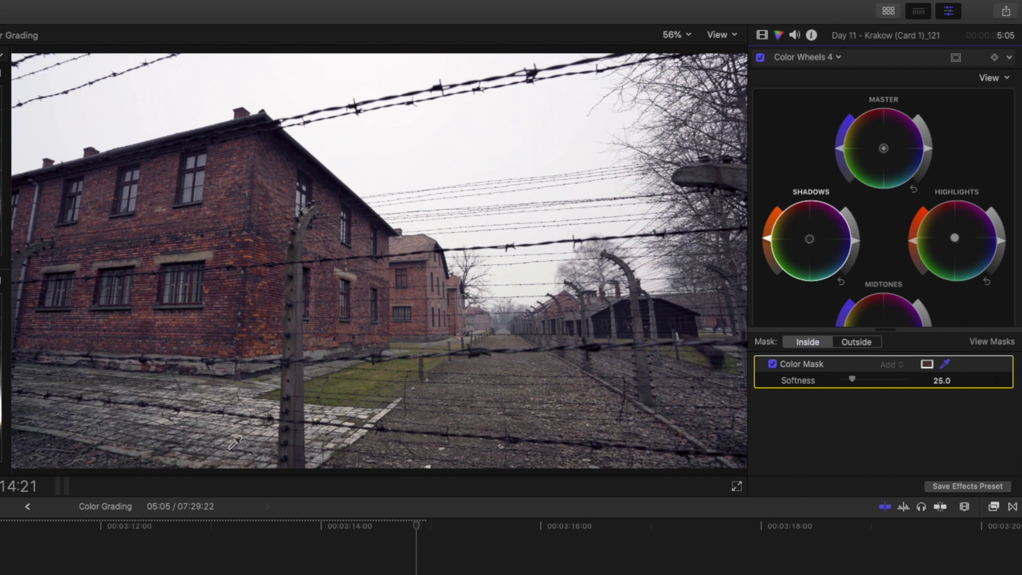
left_click(815, 58)
Add Color Curves 2 with a shadow point, adjusted black point and midtone point on Luma.
left_click(848, 184)
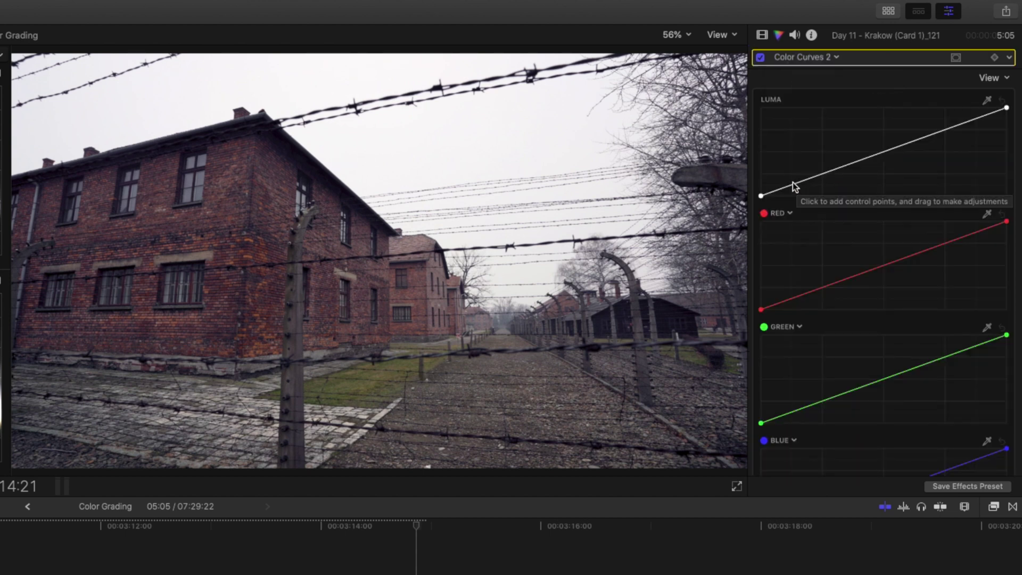
left_click(793, 184)
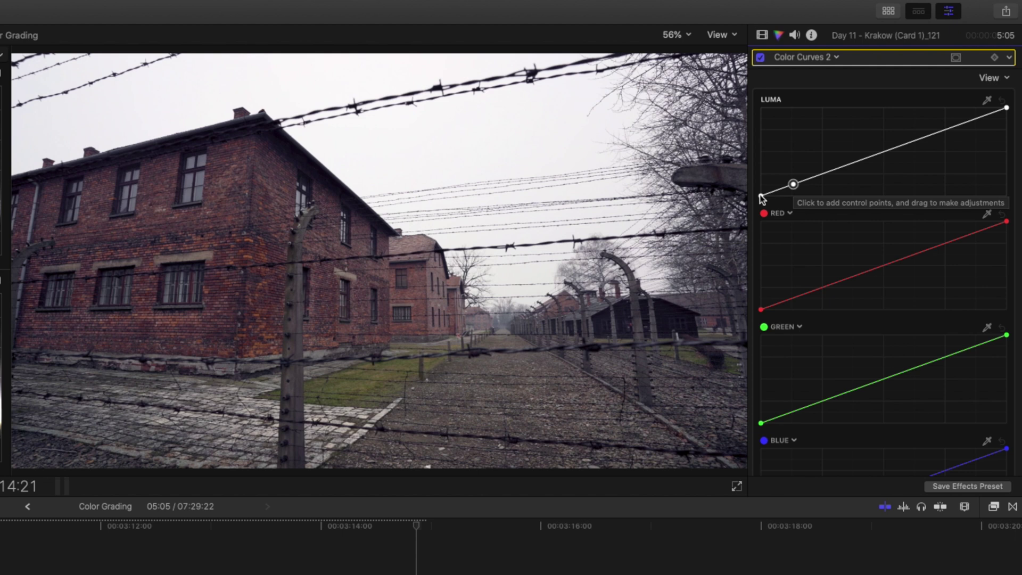
left_click_drag(760, 196, 760, 187)
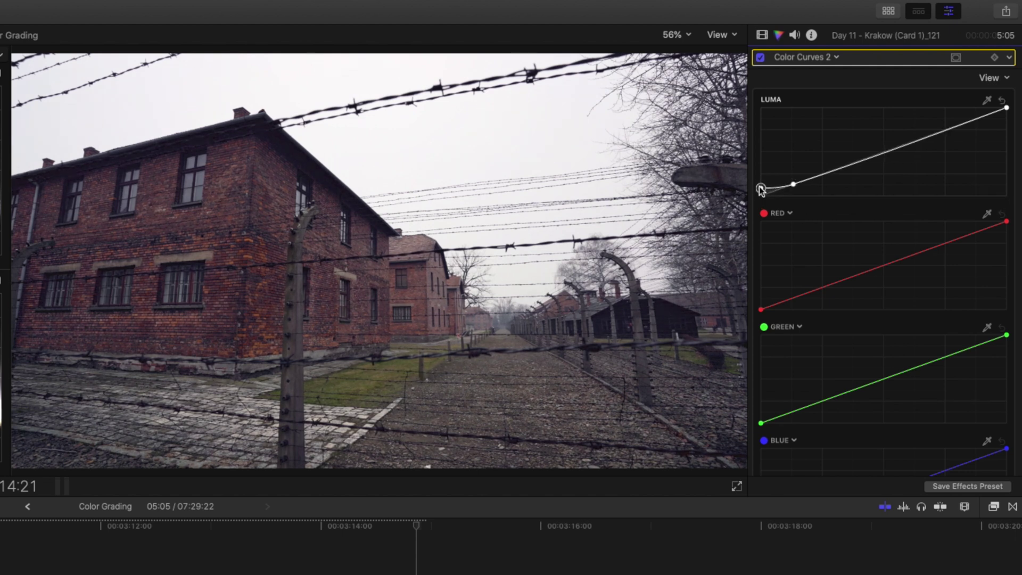
left_click(882, 153)
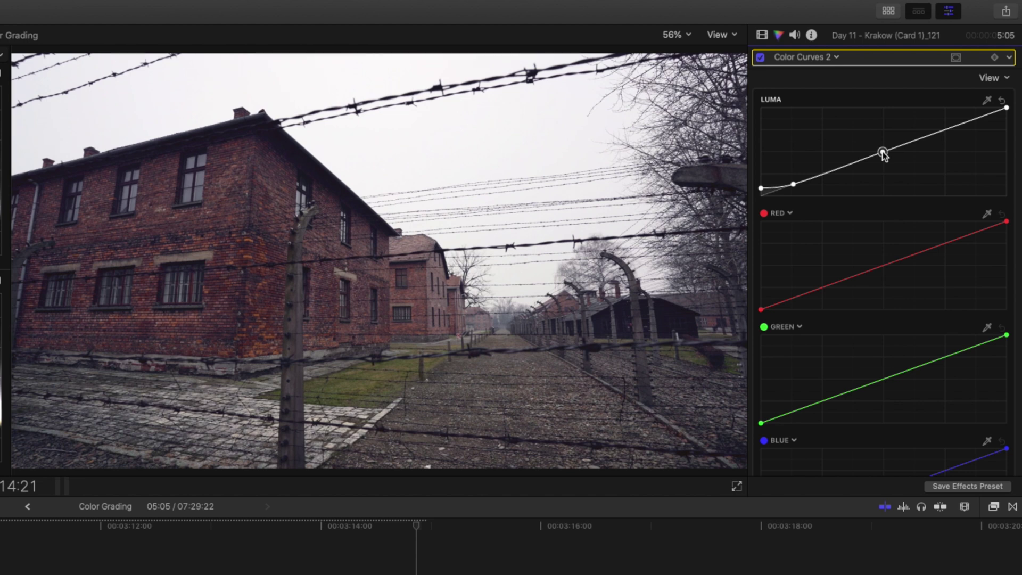
left_click(761, 58)
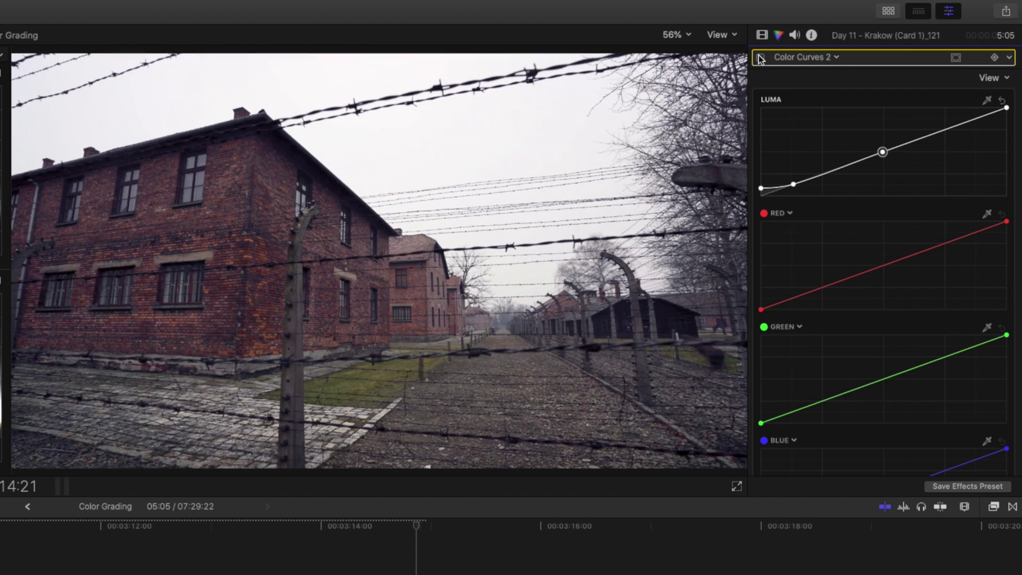
left_click(760, 57)
Check the Luma curve points and toggle Color Curves 2 off and on to compare.
left_click(761, 188)
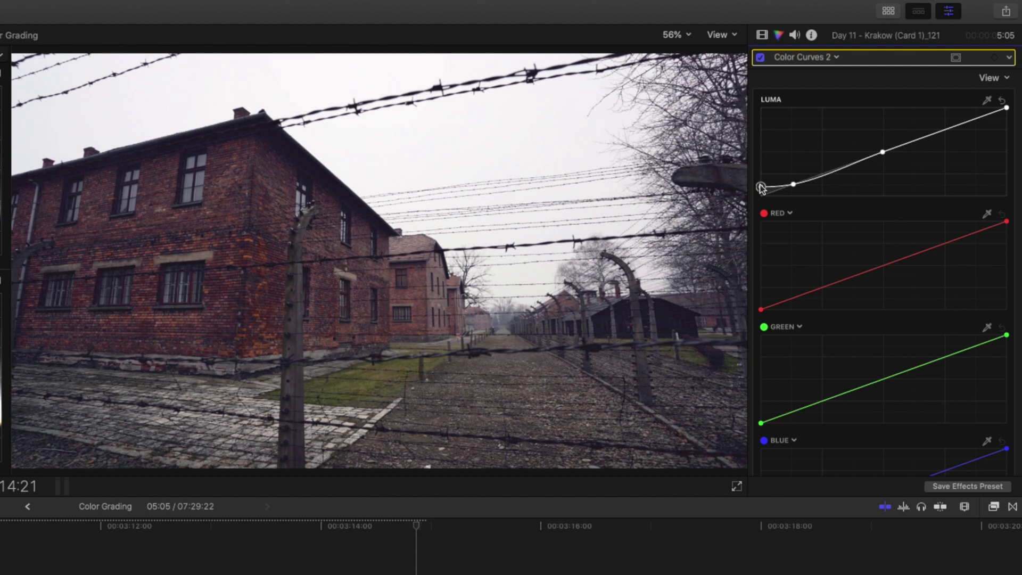
left_click(794, 184)
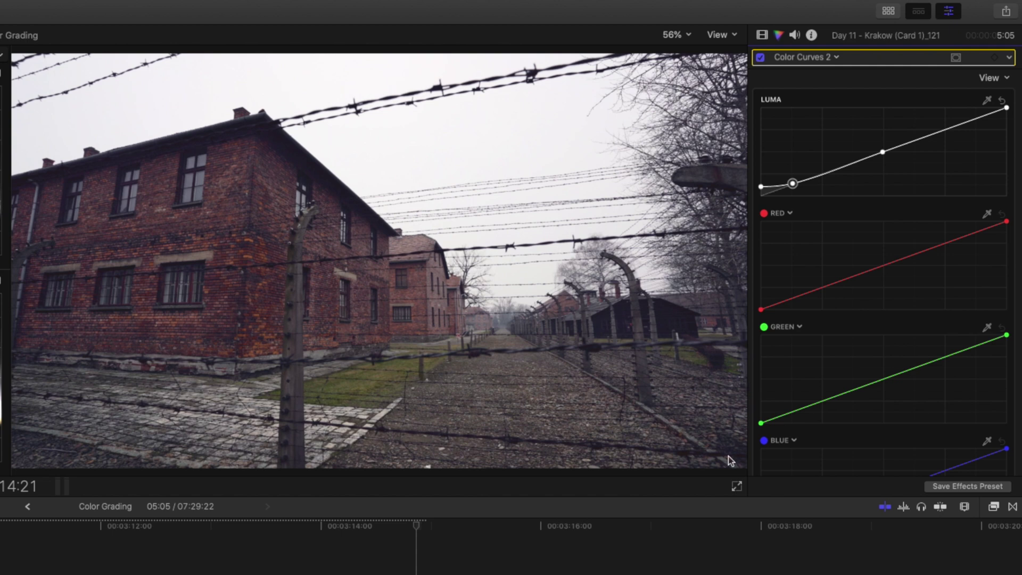
left_click(760, 57)
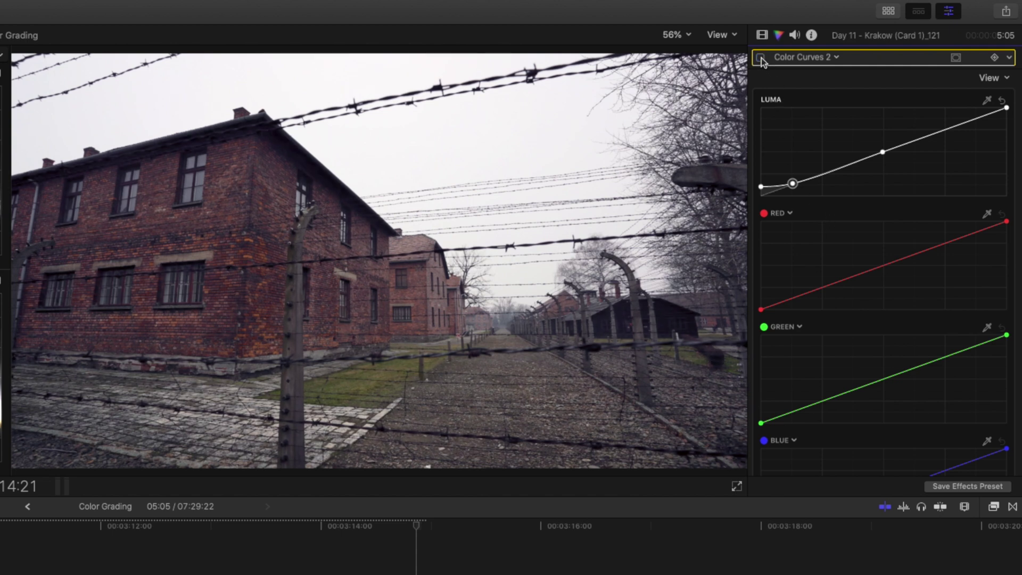
left_click(760, 57)
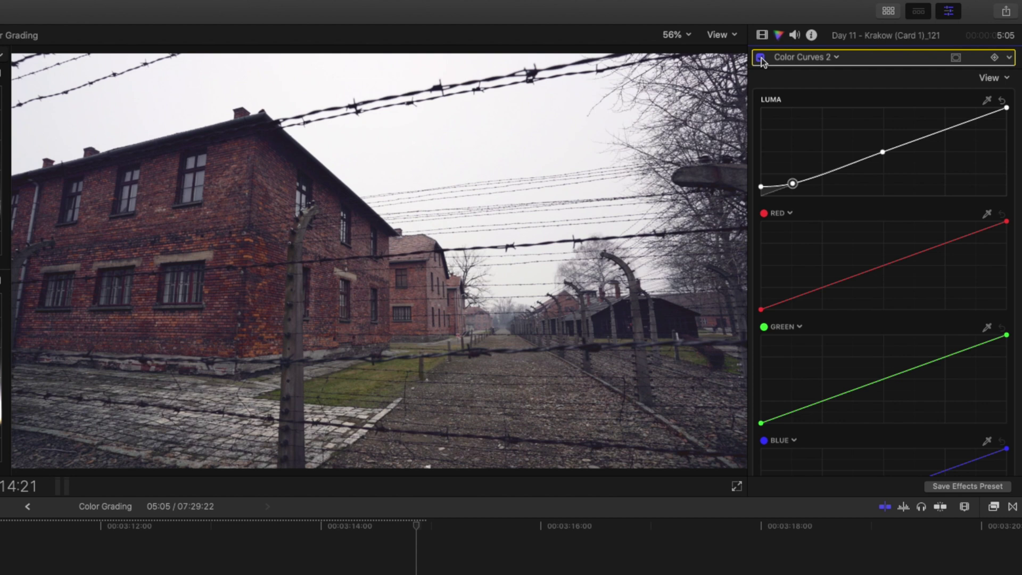
left_click(833, 58)
Add Hue/Saturation Curves 1 and darken the sampled grass hue in HUE vs LUMA.
left_click(847, 213)
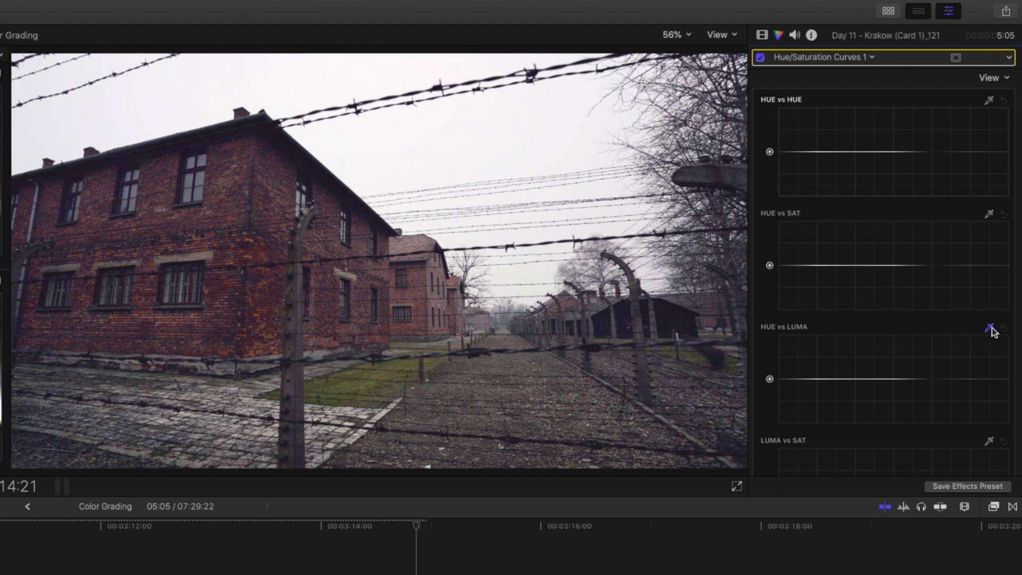
left_click(373, 375)
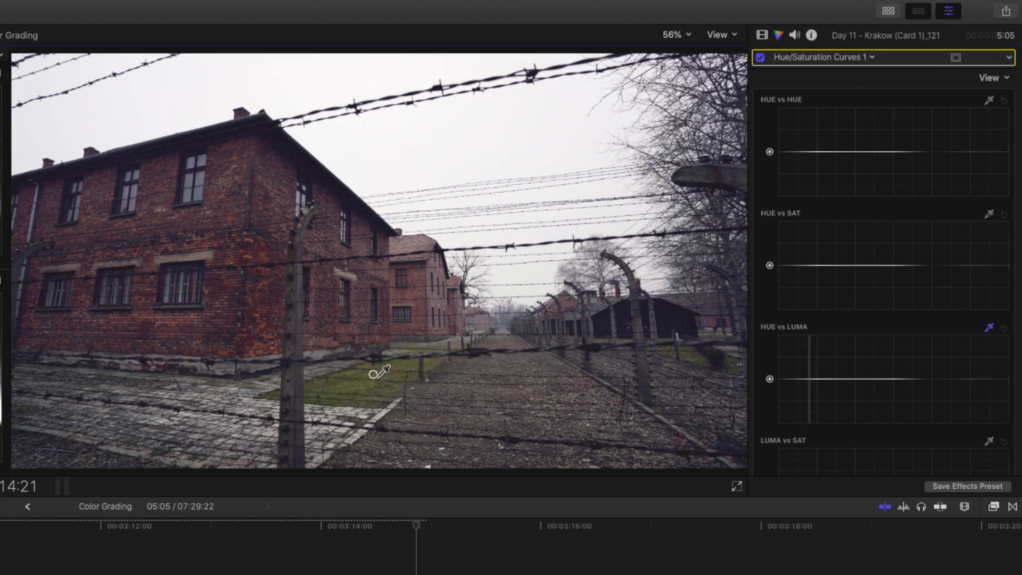
left_click(374, 374)
left_click_drag(809, 379, 809, 382)
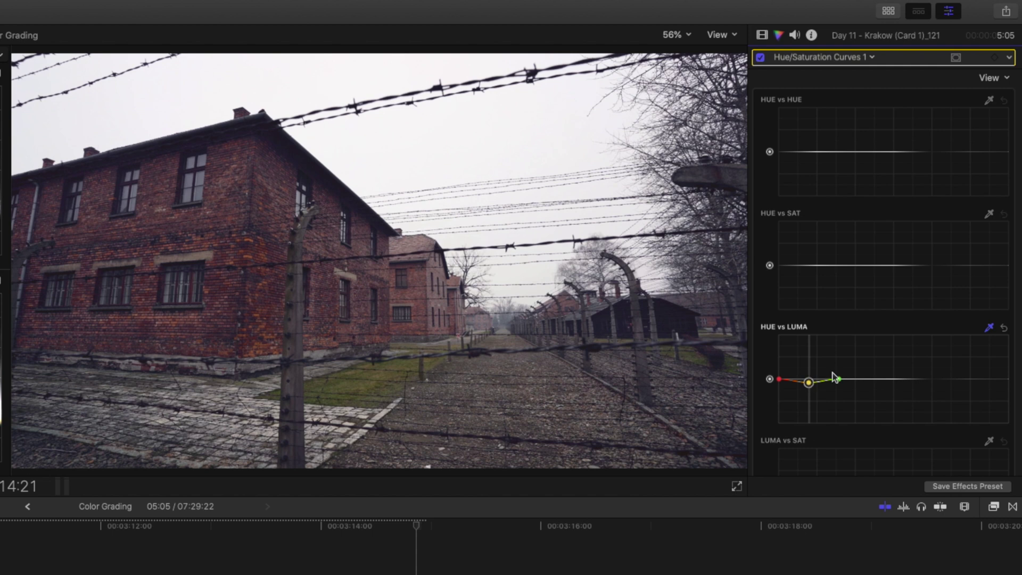
Desaturate the grass hue in HUE vs SAT and shift it toward green in HUE vs HUE.
left_click(988, 215)
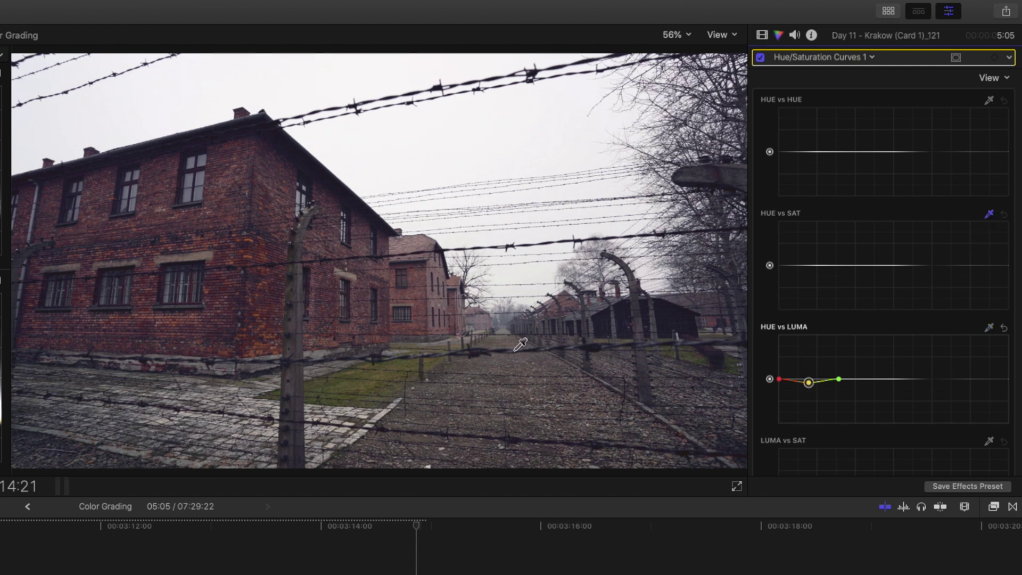
left_click(361, 384)
left_click_drag(810, 265, 813, 276)
left_click(989, 101)
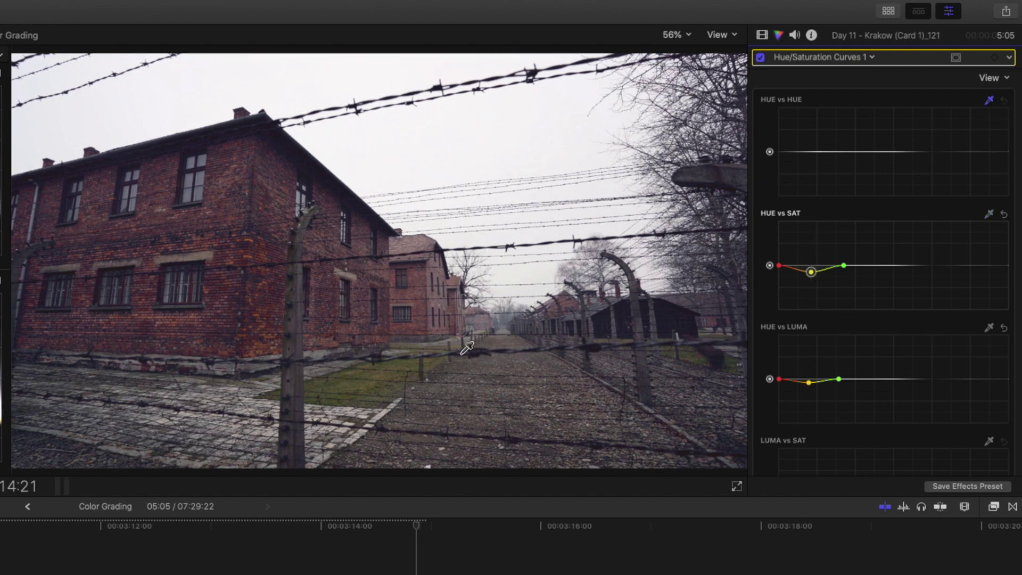
left_click(353, 383)
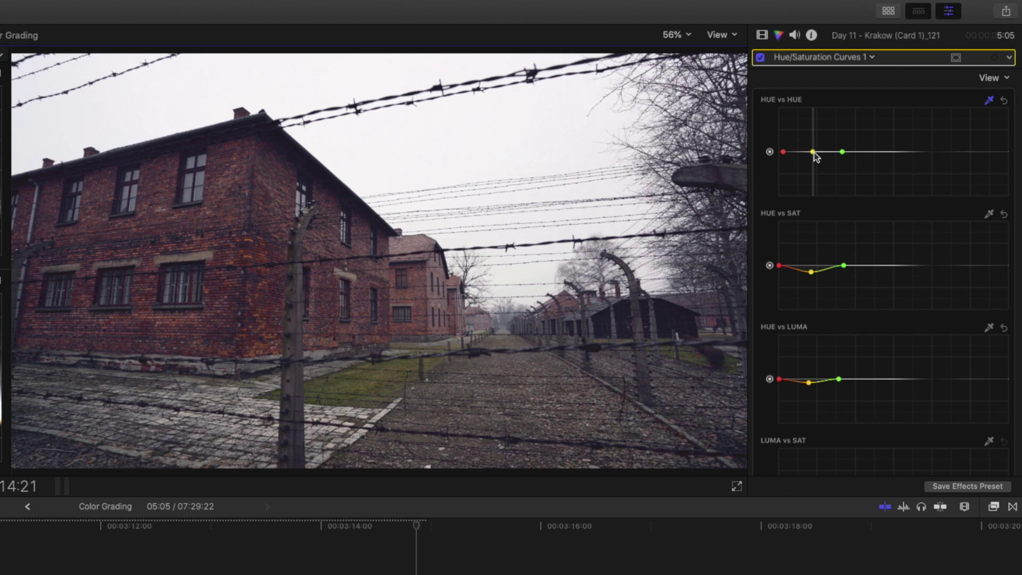
left_click_drag(813, 152, 834, 158)
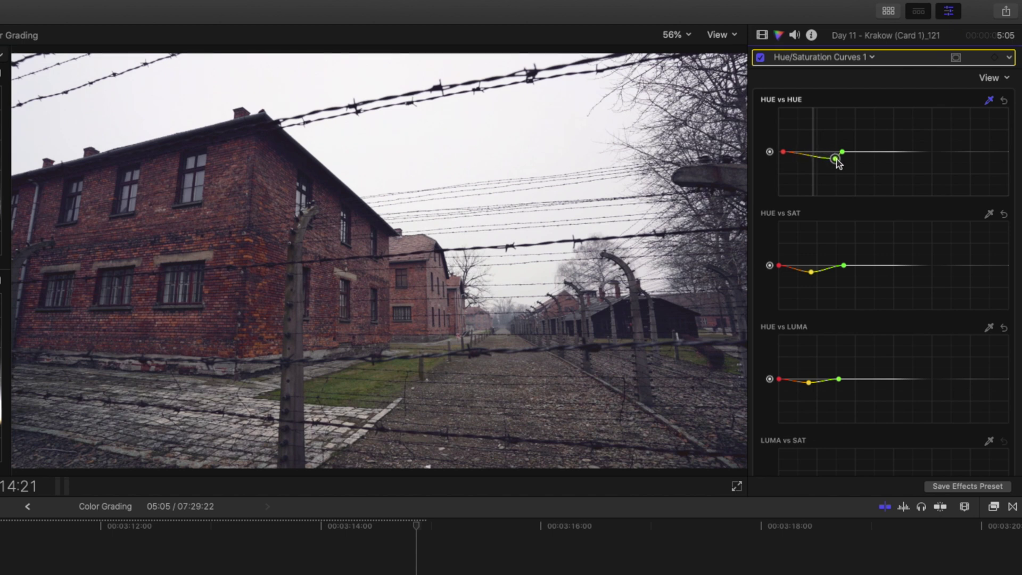